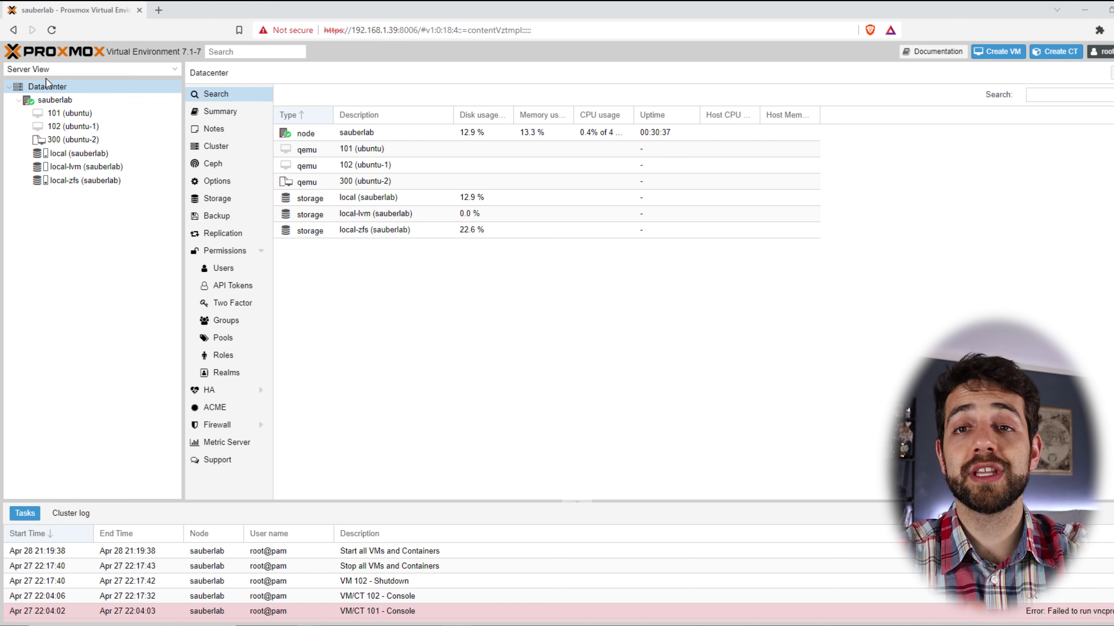
Open VM 101 (ubuntu)'s Summary from the sauberlab node, glancing at VMs 300 and 102.
click(87, 101)
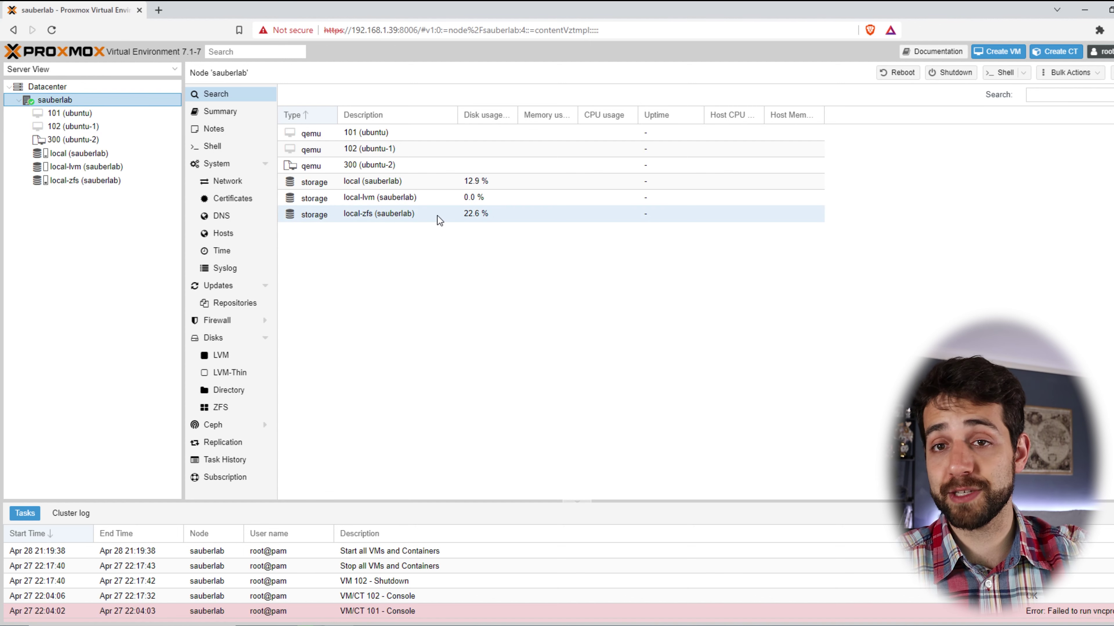
click(73, 140)
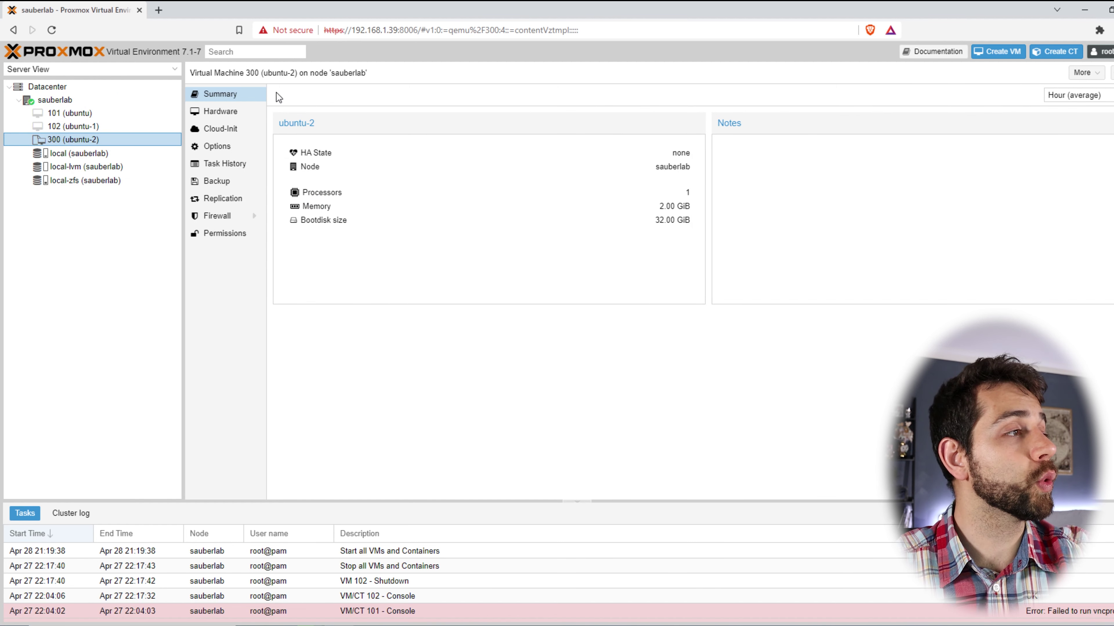
click(127, 115)
click(98, 126)
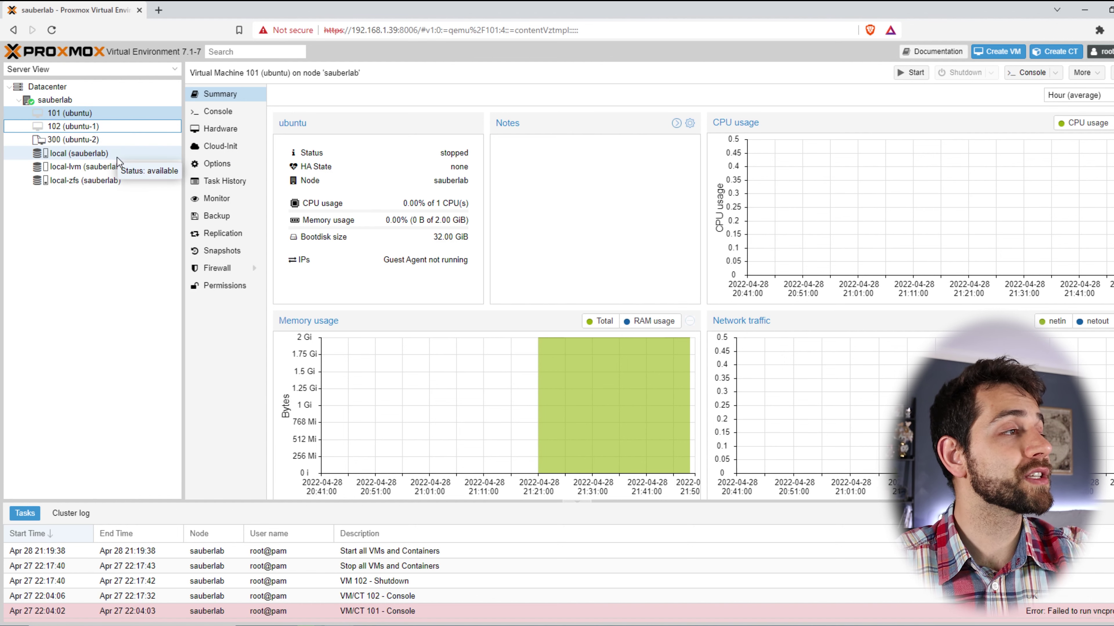
Check the local storage's ISO images, then view the local-lvm and local-zfs summaries.
click(110, 154)
click(219, 129)
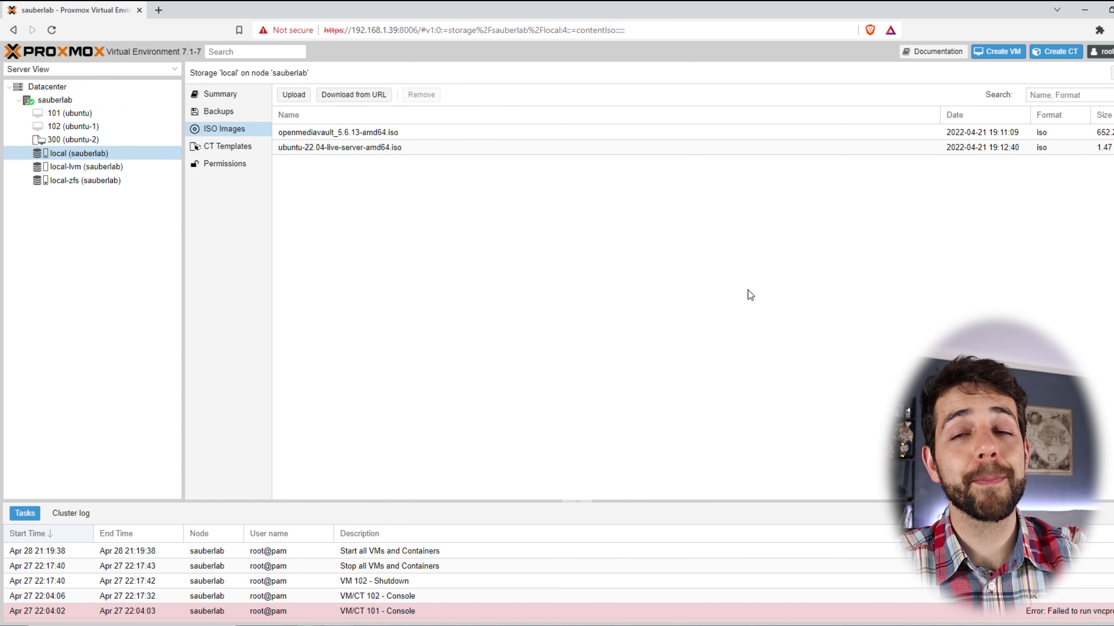
click(87, 167)
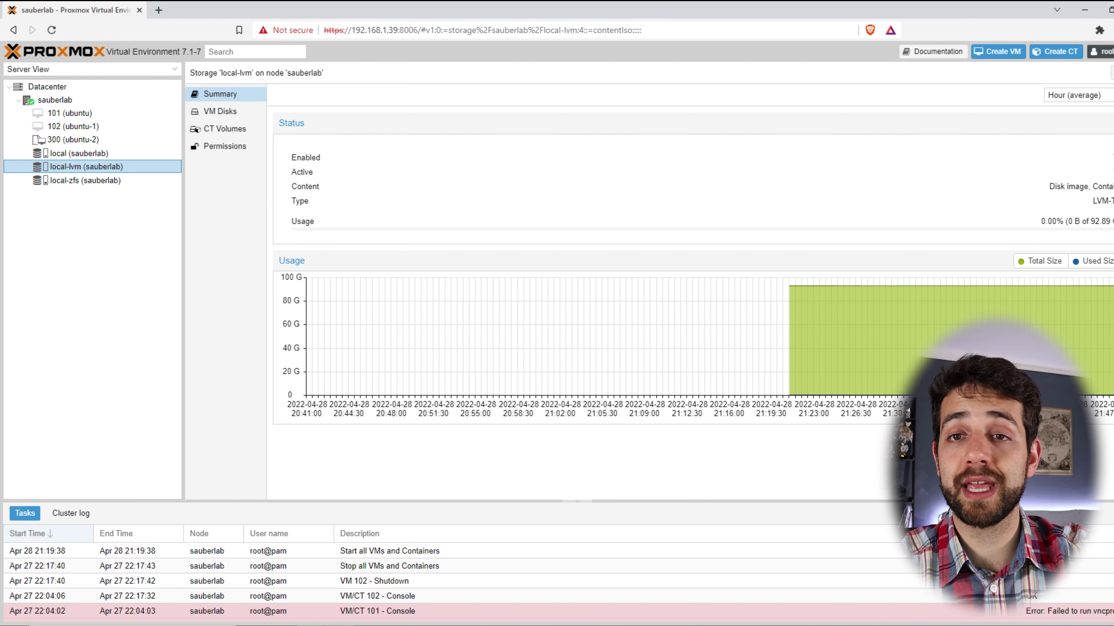
click(83, 178)
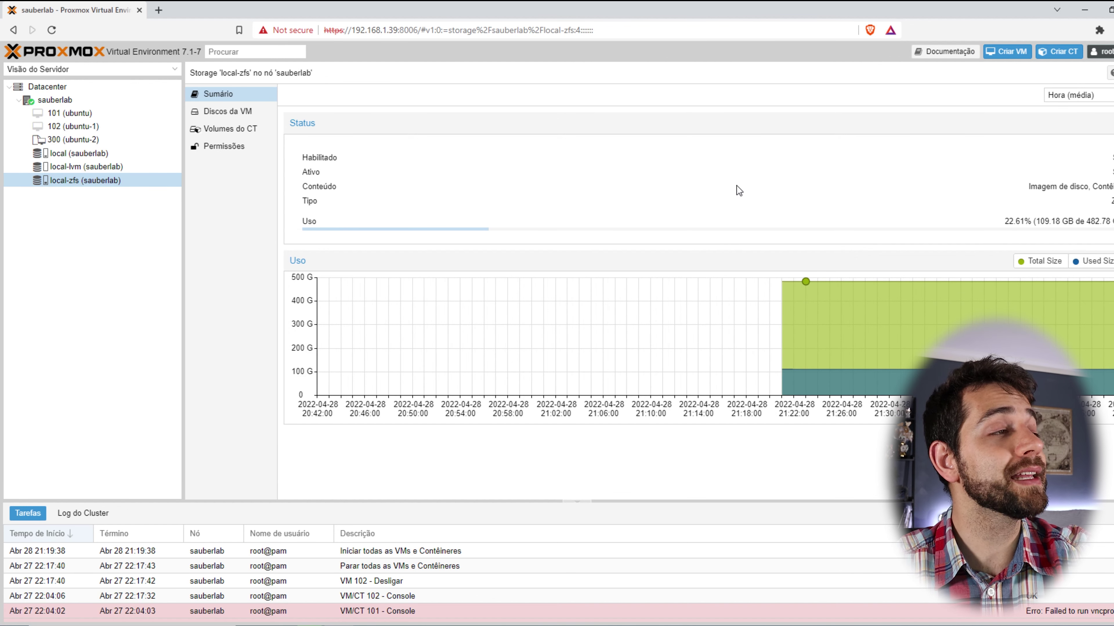
List local-zfs's VM disks and empty CT volumes, then return to local storage.
click(229, 115)
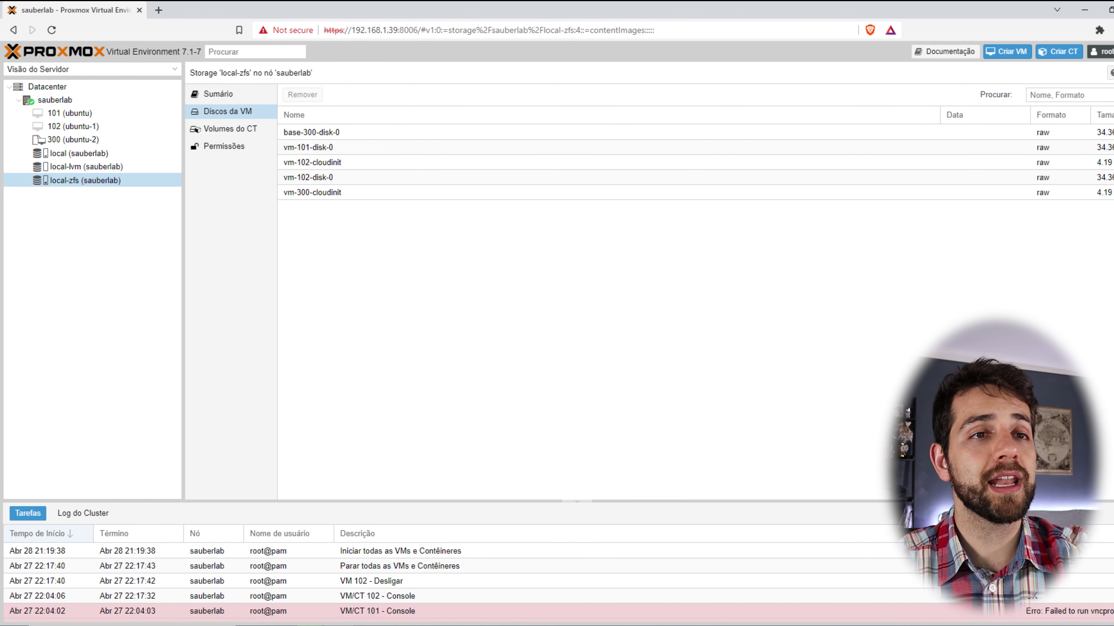
click(324, 192)
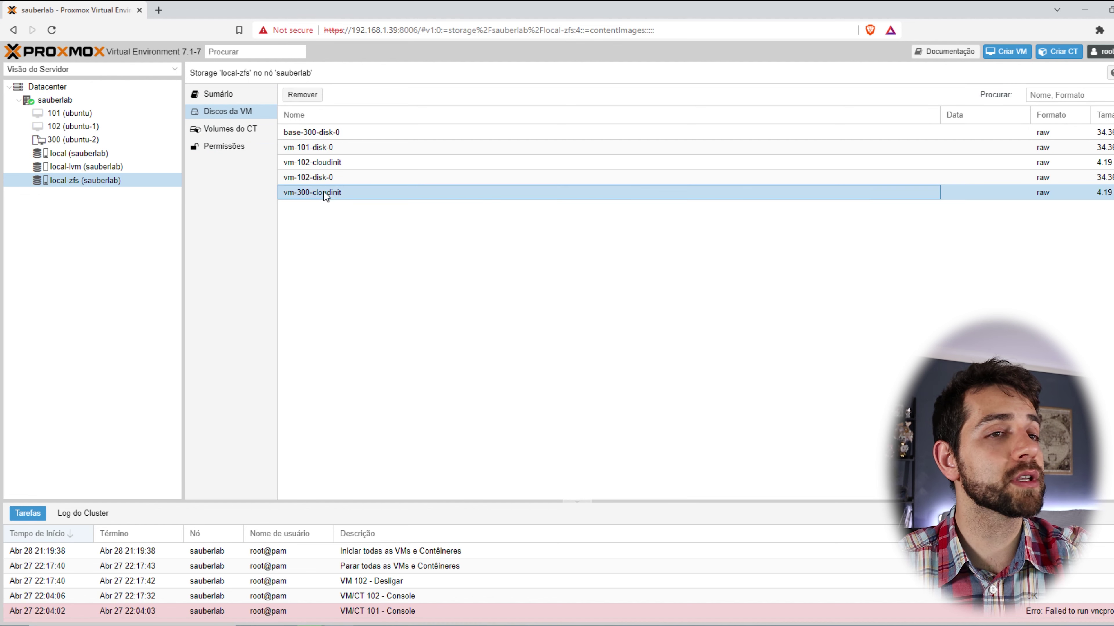
click(330, 147)
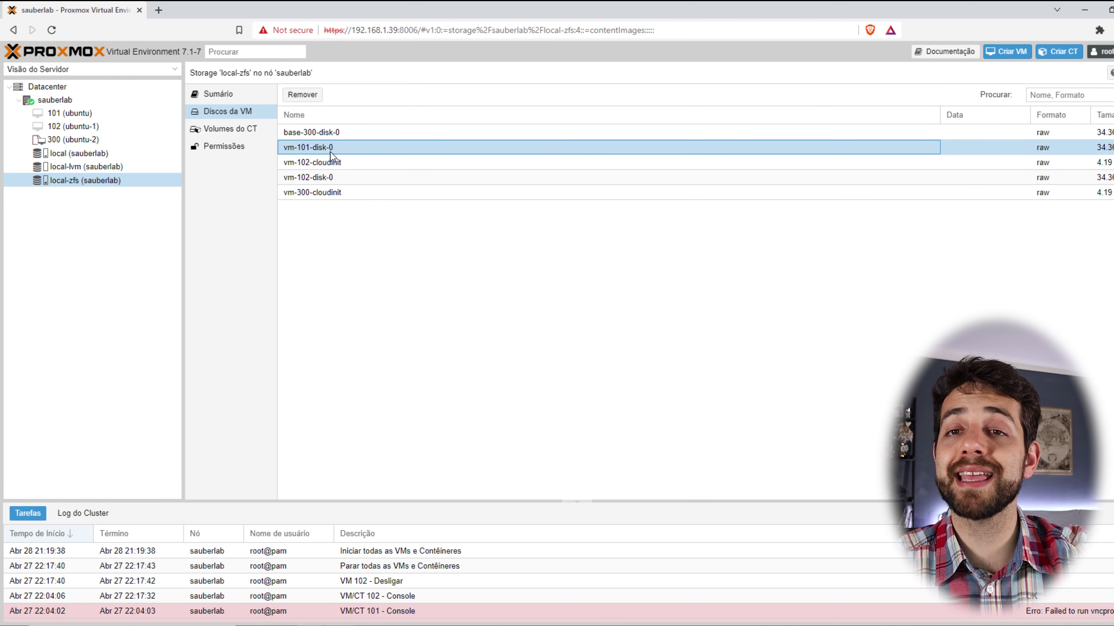
click(327, 192)
click(337, 179)
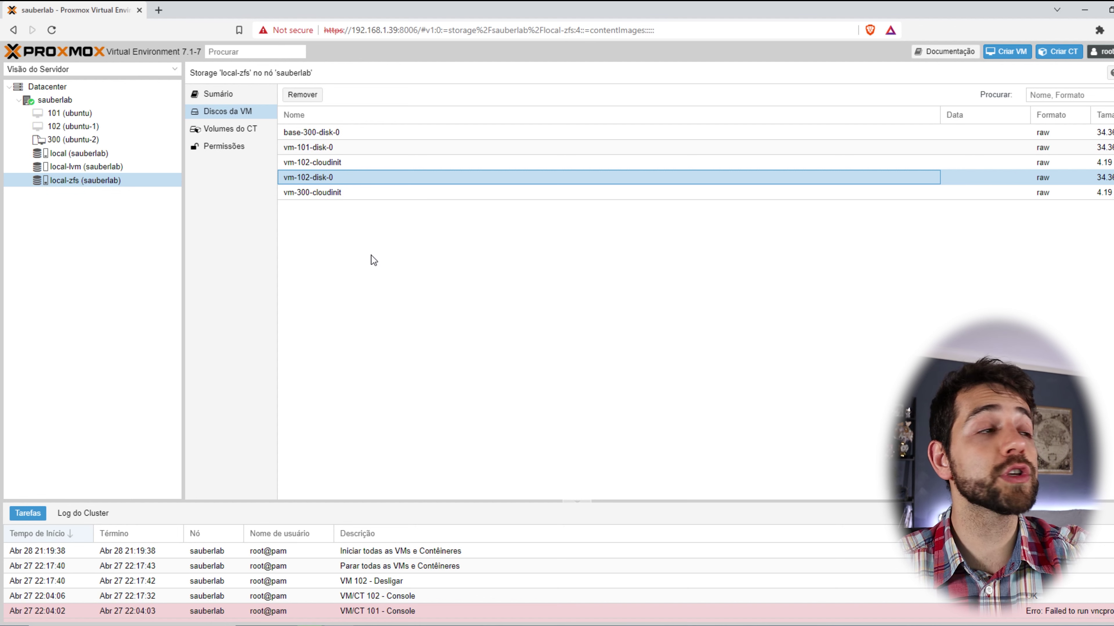
click(237, 134)
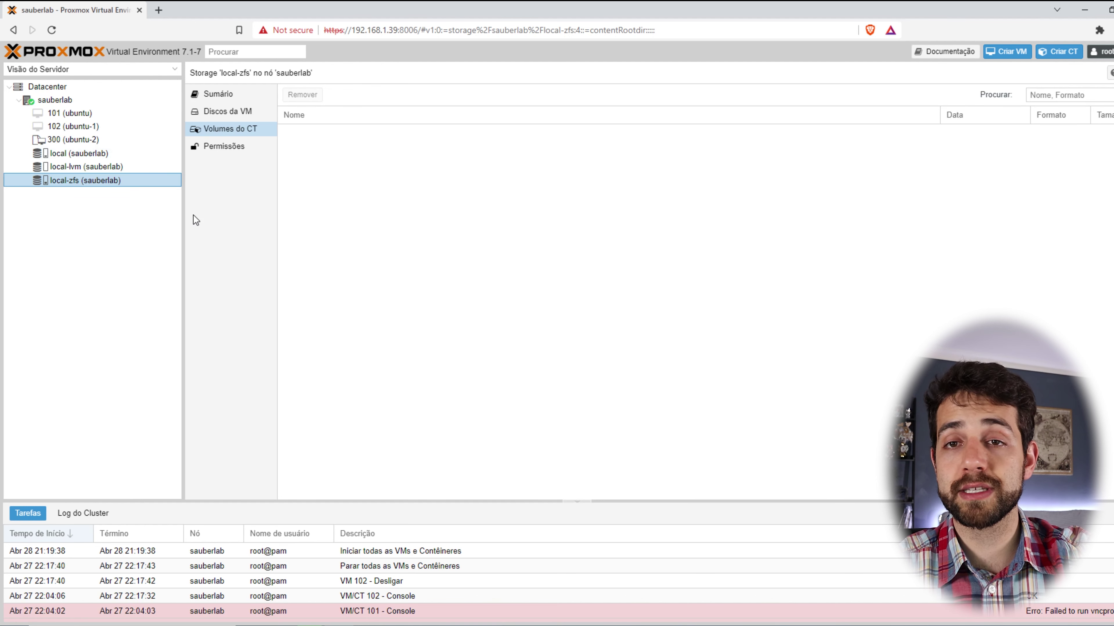
click(78, 152)
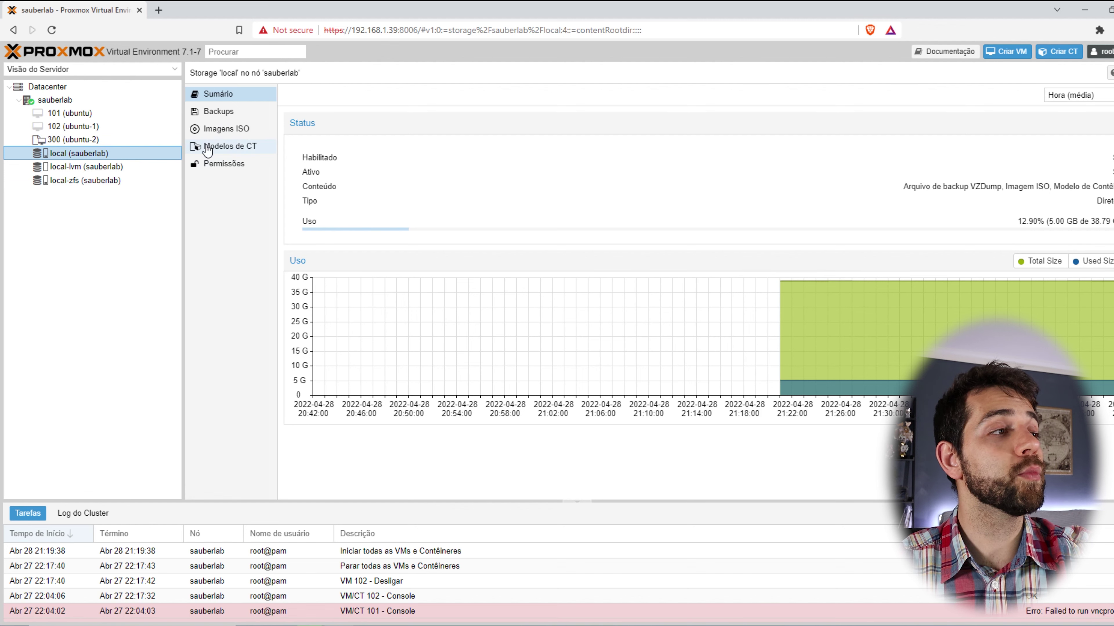
Open local's CT Templates, try the Upload and Download from URL forms, then open Templates.
click(208, 150)
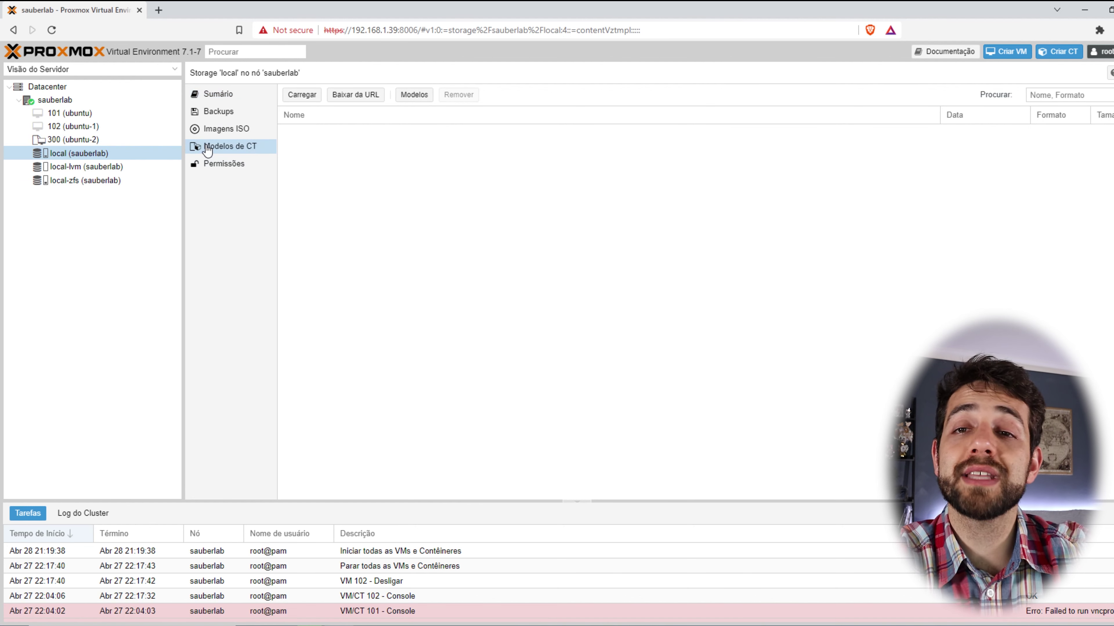
click(302, 95)
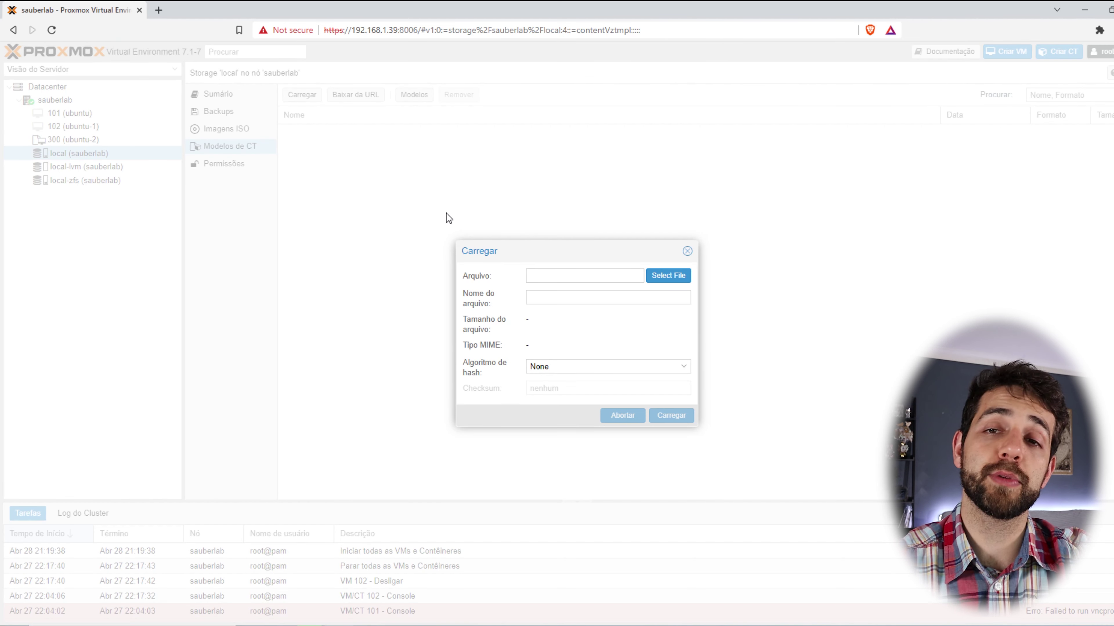
click(687, 251)
click(355, 95)
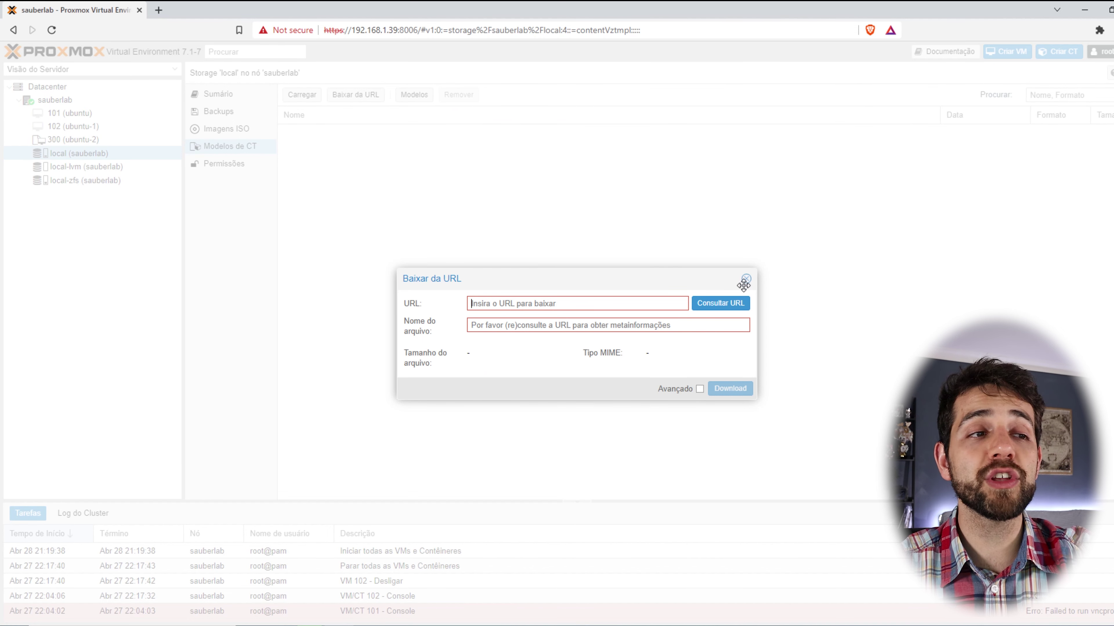
click(746, 279)
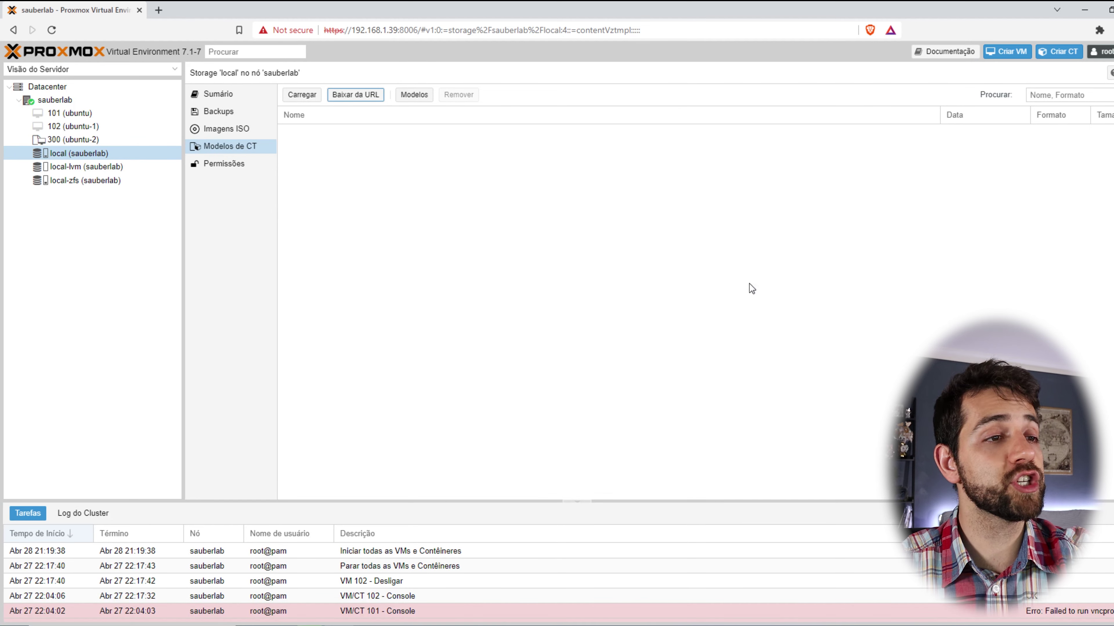
click(419, 96)
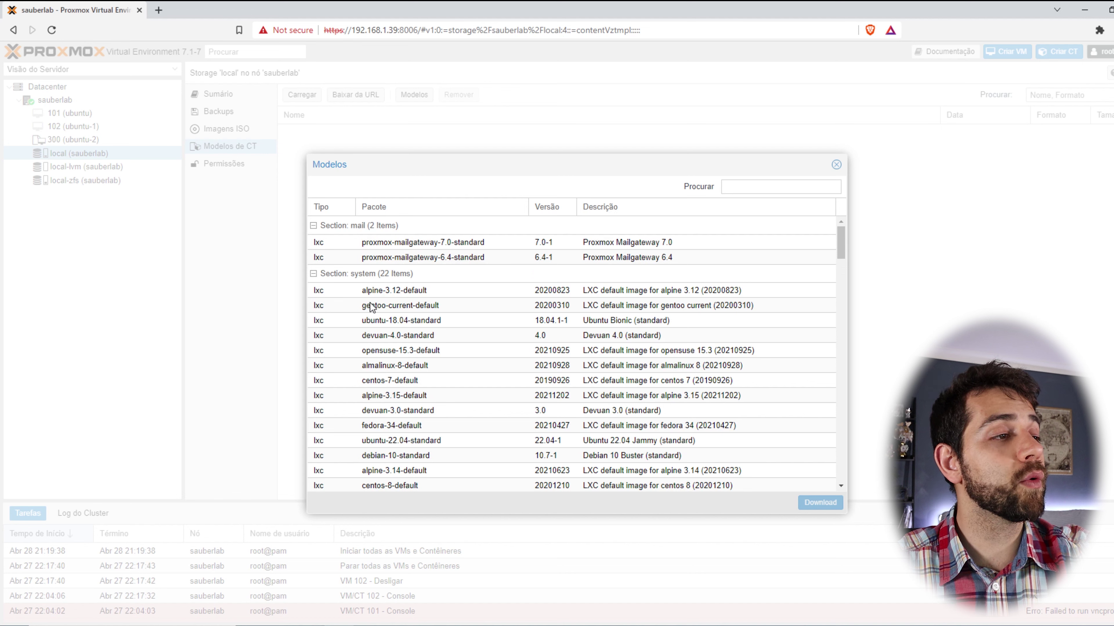
Search the catalogue for 'ubuntu' and download ubuntu-20.04-standard, closing the finished task log.
scroll(390, 319, down, 2)
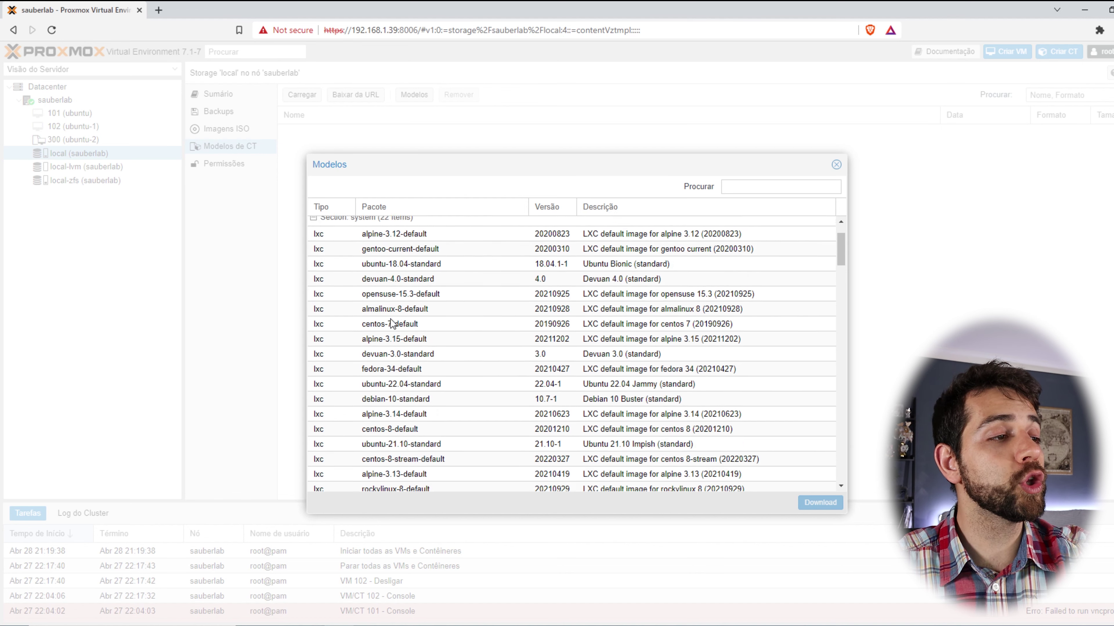
scroll(395, 445, down, 4)
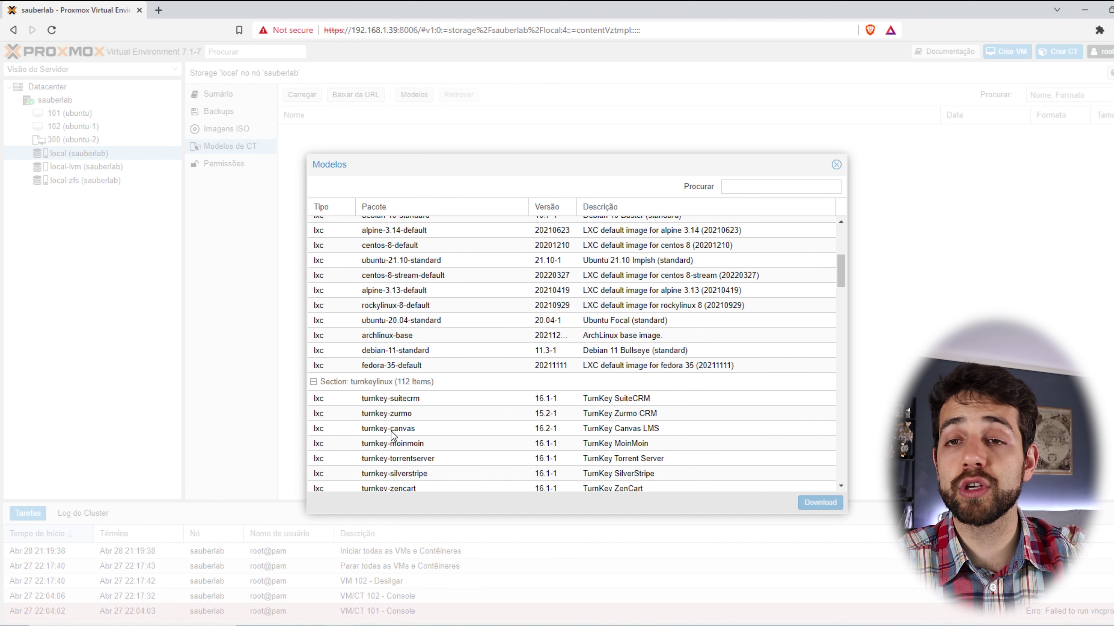
scroll(401, 432, up, 5)
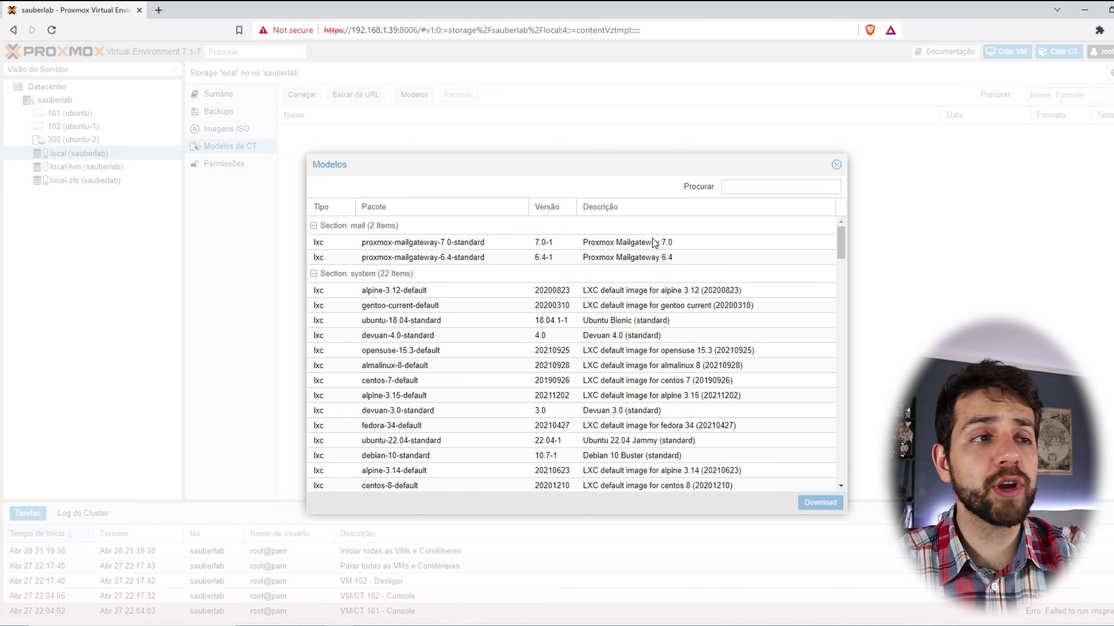
click(756, 183)
text(ubuntu)
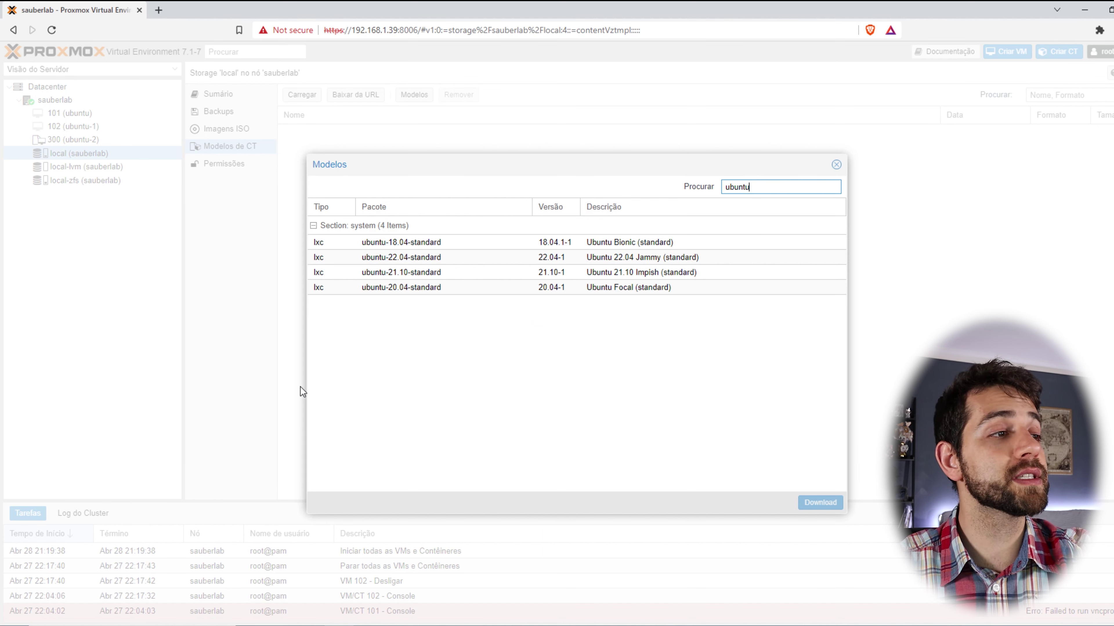
click(434, 288)
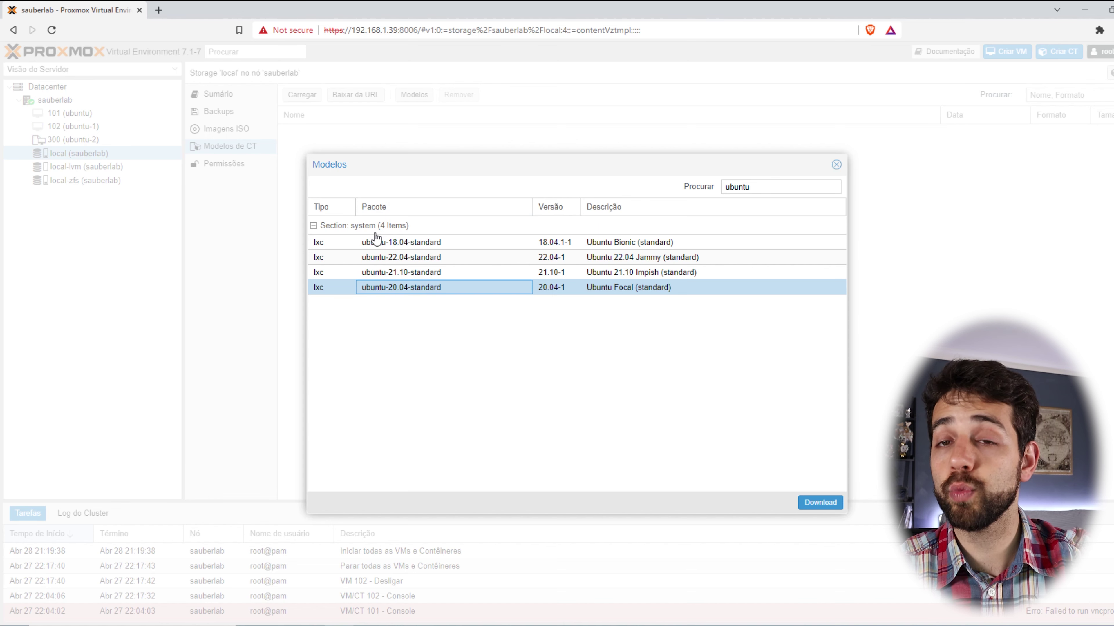
click(820, 502)
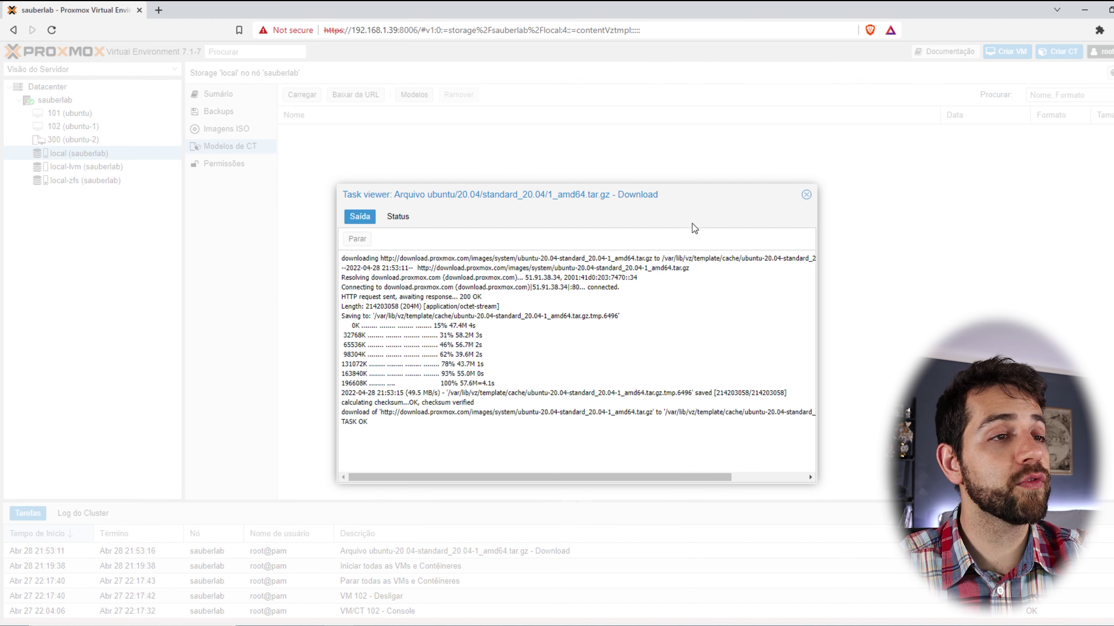
click(806, 194)
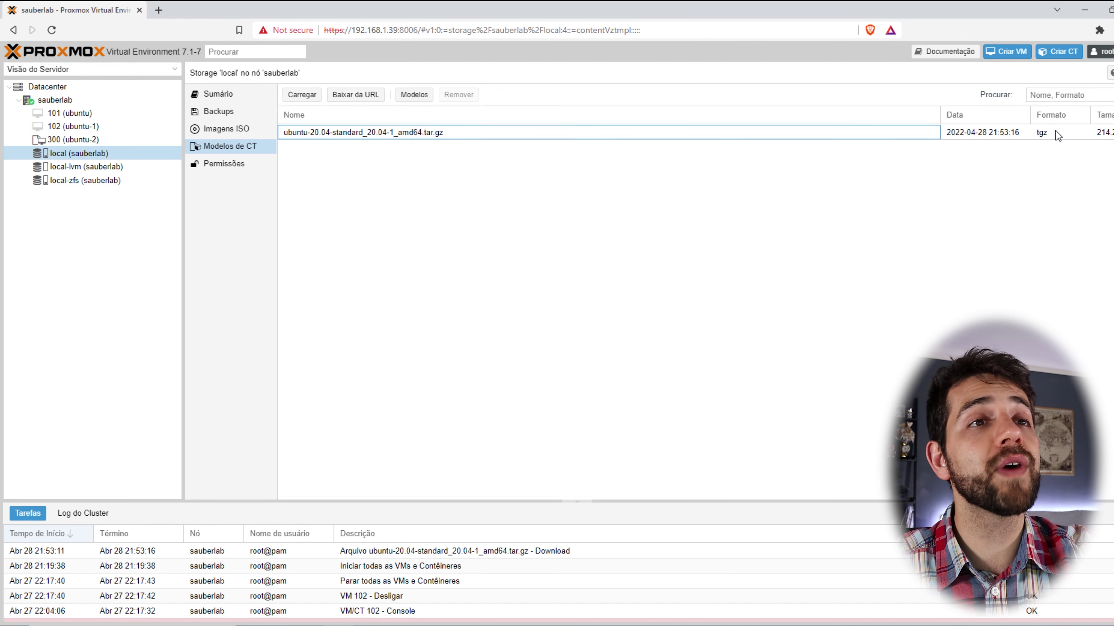
Start a new LXC container on node sauberlab with CT ID 200.
click(1071, 53)
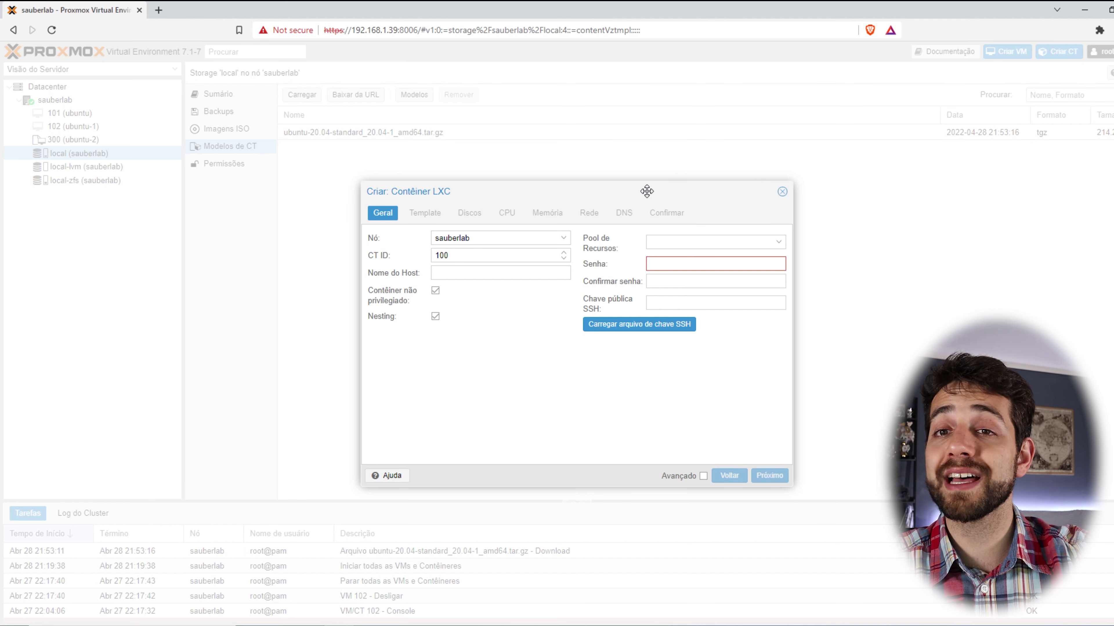
click(513, 241)
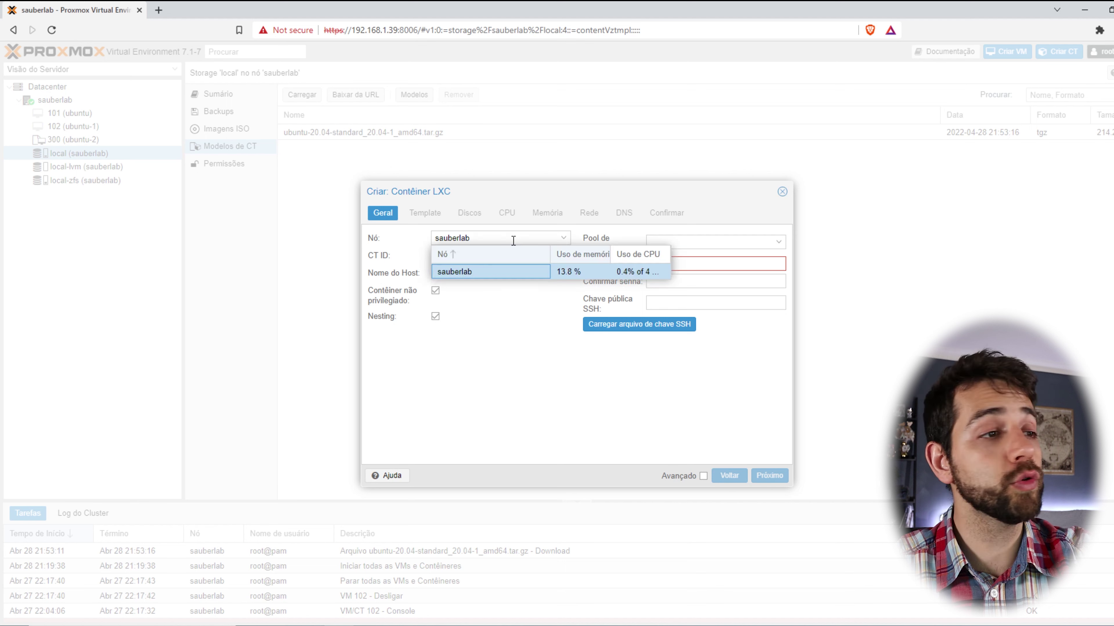
click(478, 273)
drag(480, 249, 392, 227)
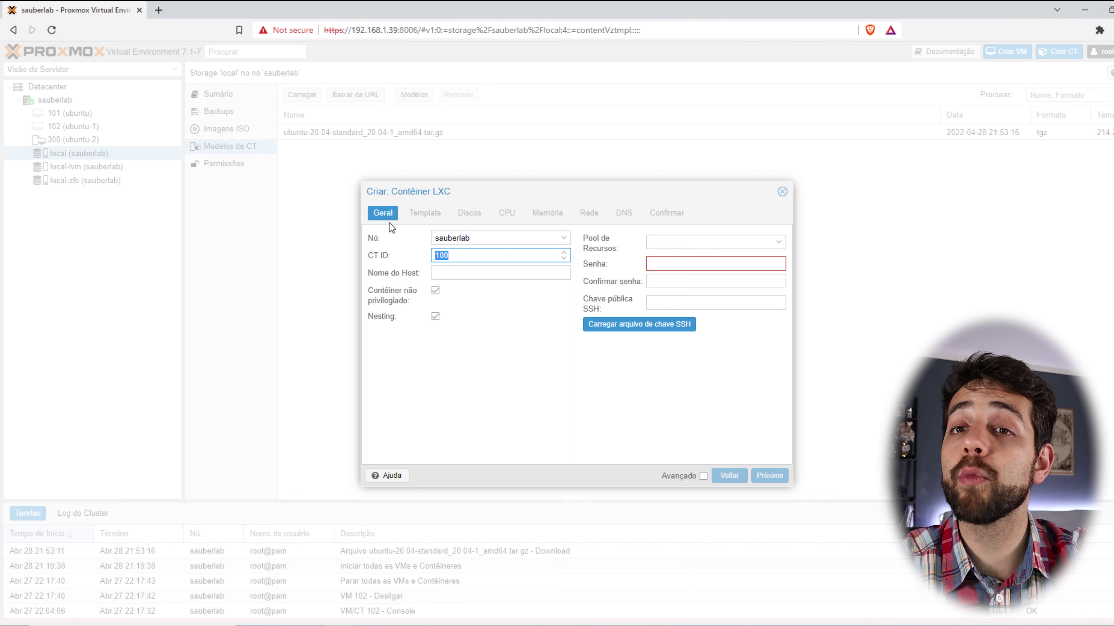
text(200)
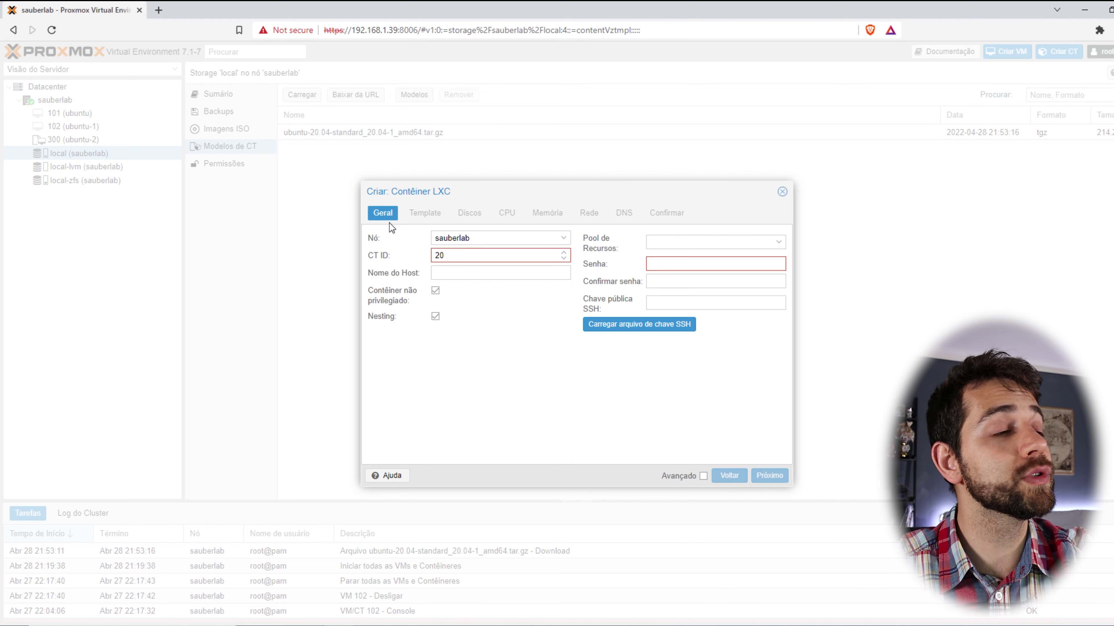
Set the host name to 'ubuntu' and leave the resource pool empty.
click(445, 275)
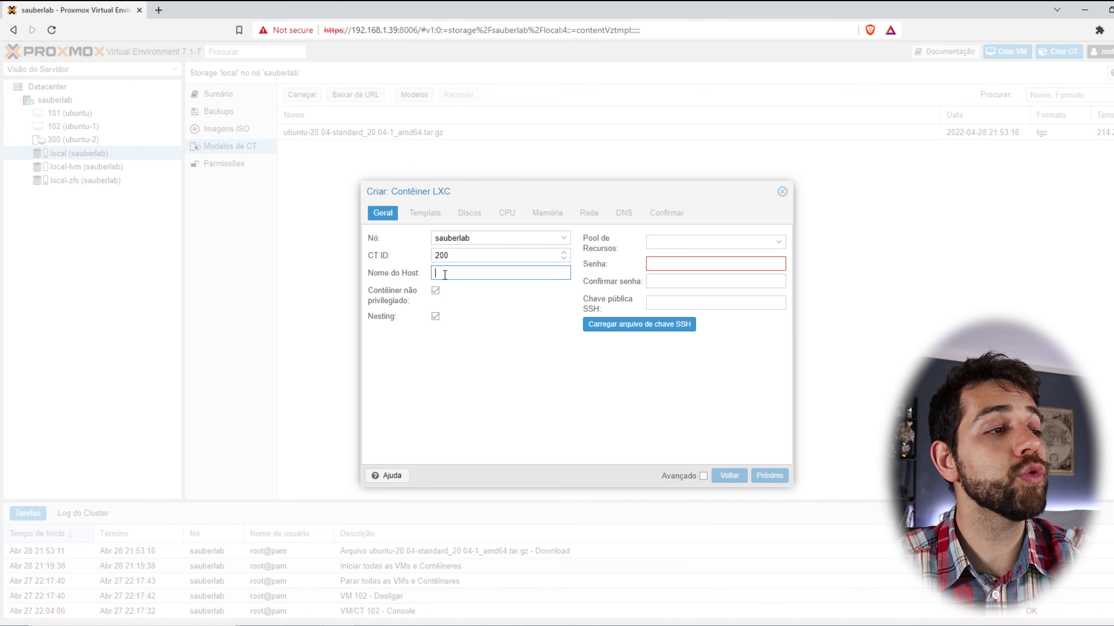
text(ubuntu)
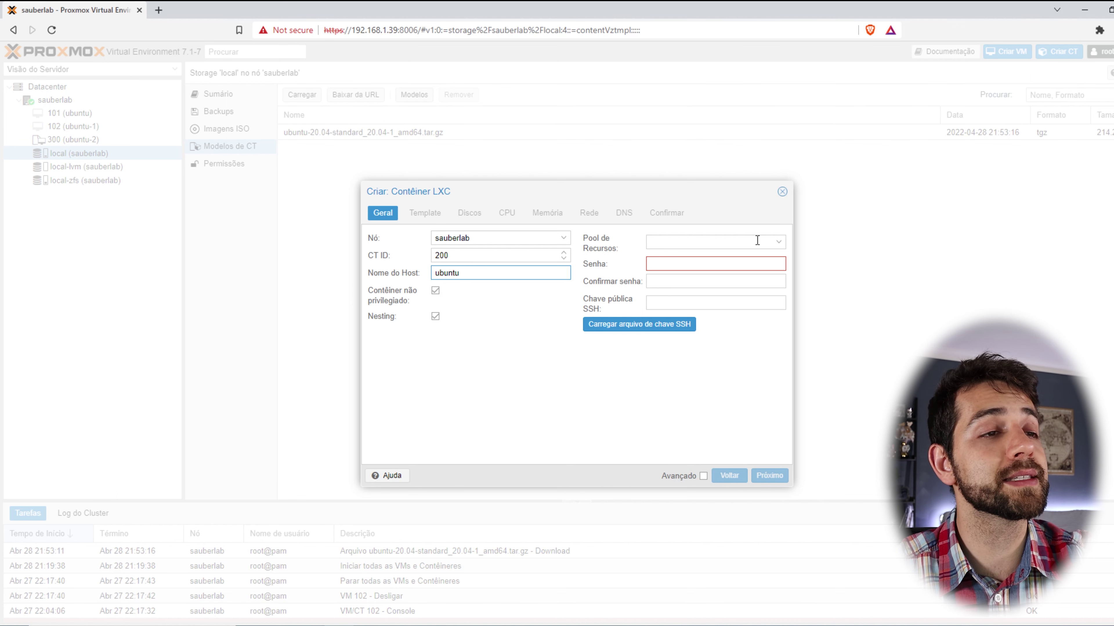
click(781, 240)
click(779, 245)
click(779, 244)
click(779, 245)
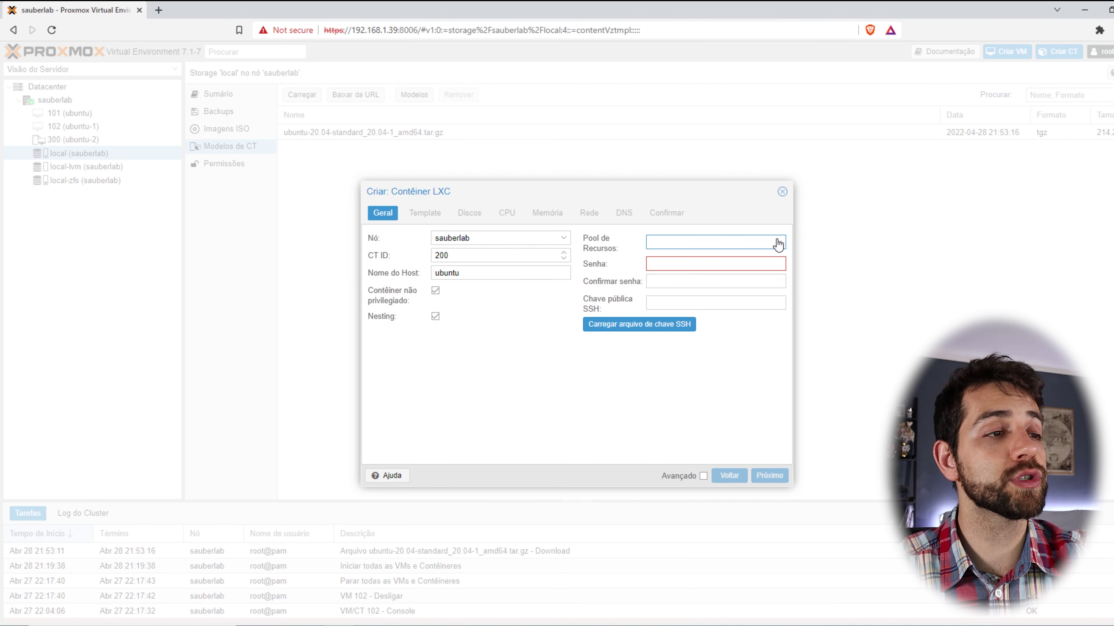
Enter the root password and confirm it.
click(719, 263)
text(********)
key(Tab)
text(********)
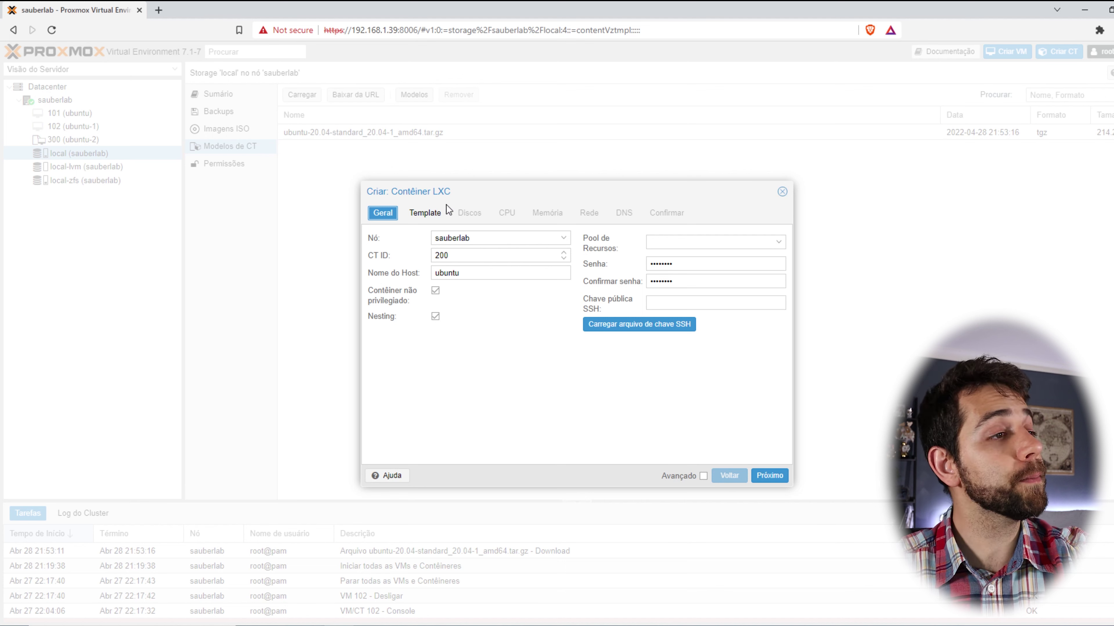
Pick local storage and the ubuntu-20.04-standard_20.04-1_amd64.tar.gz template, then continue to Disks.
click(429, 214)
click(564, 239)
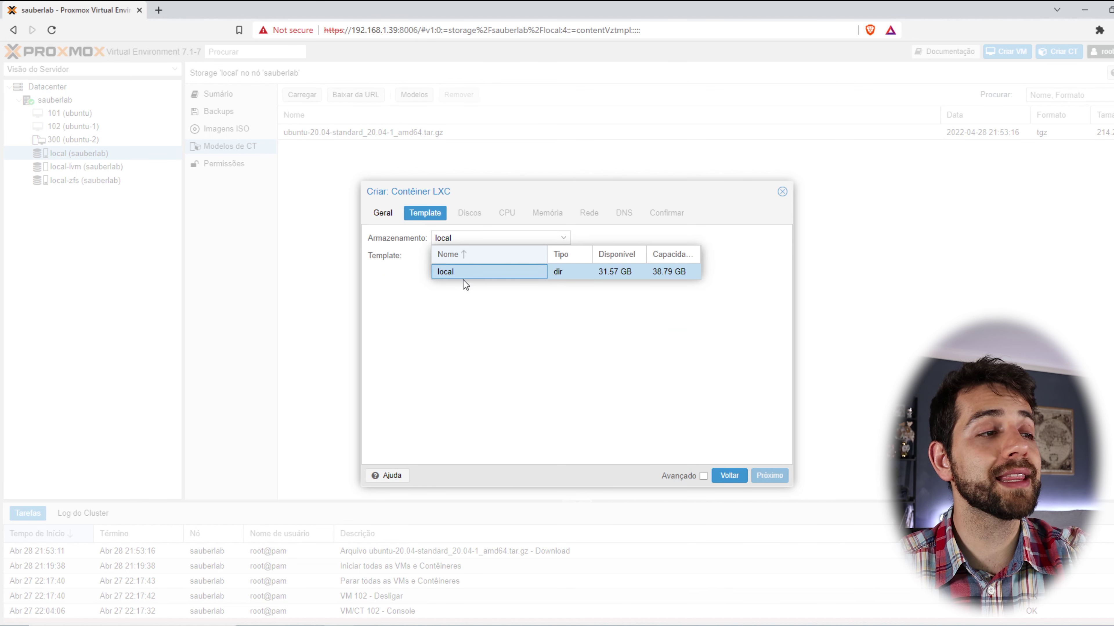
click(451, 272)
click(561, 256)
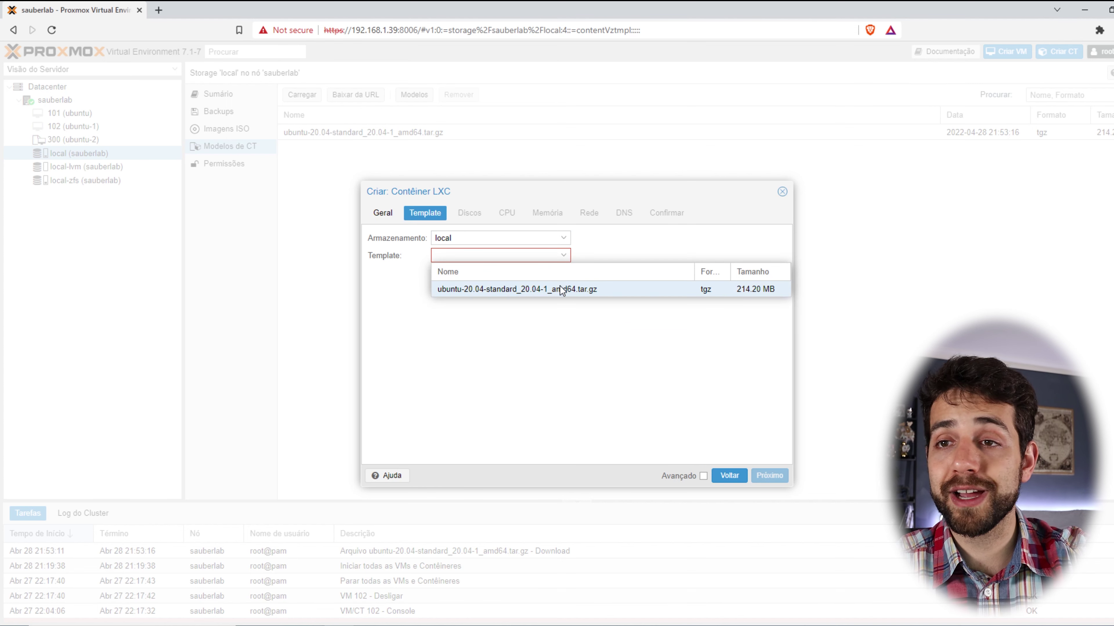
click(593, 286)
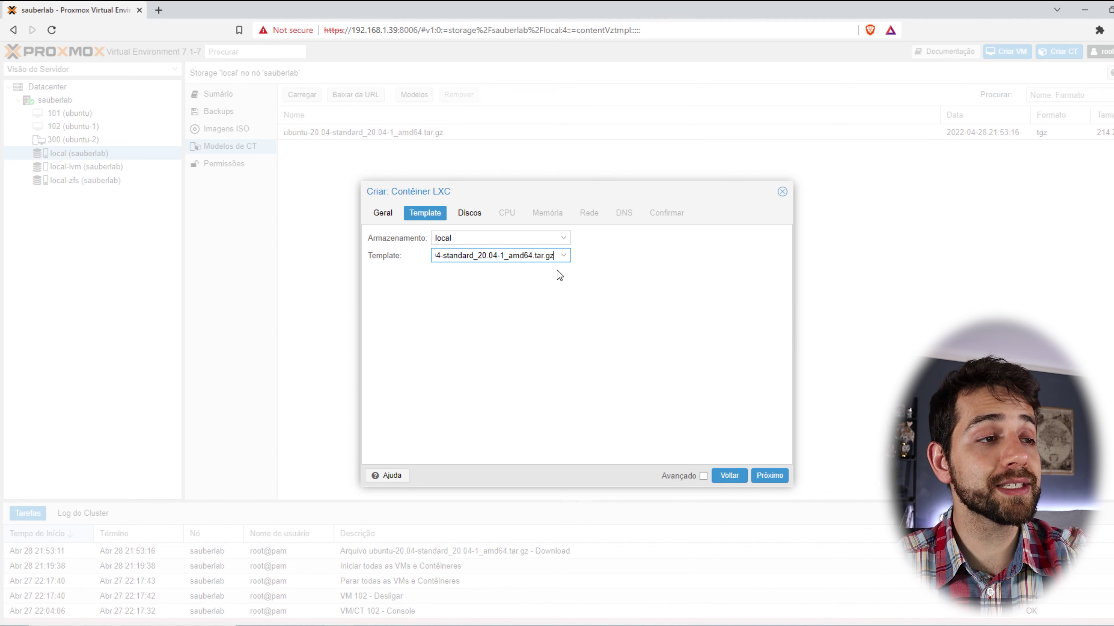
key(Down)
key(Return)
key(Return)
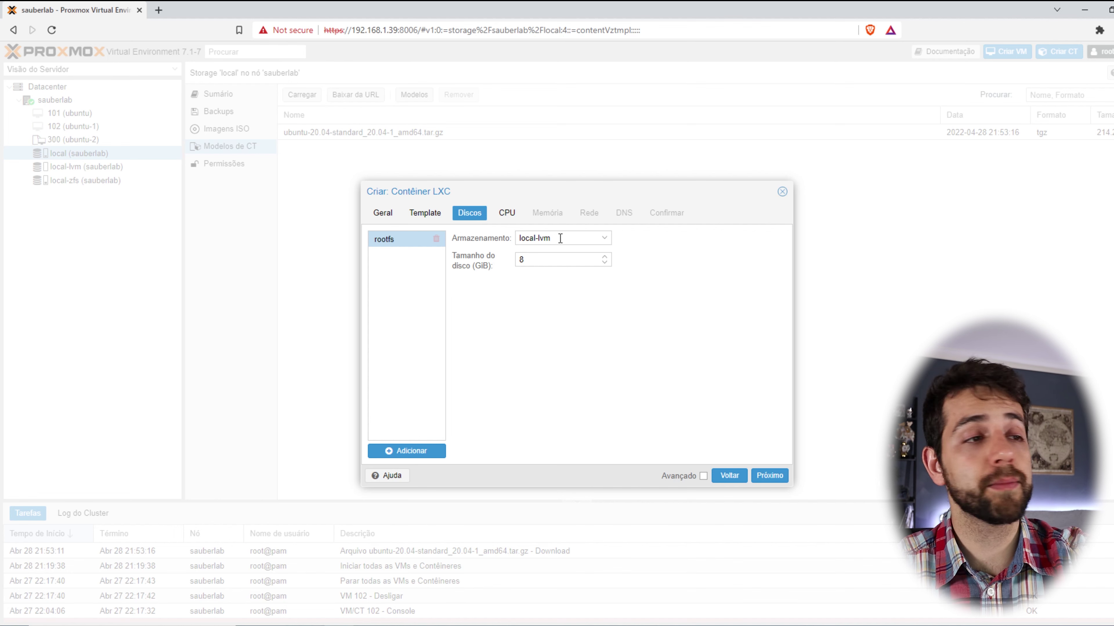
Put the root disk on local-zfs with a 32 GiB size.
click(573, 238)
click(566, 287)
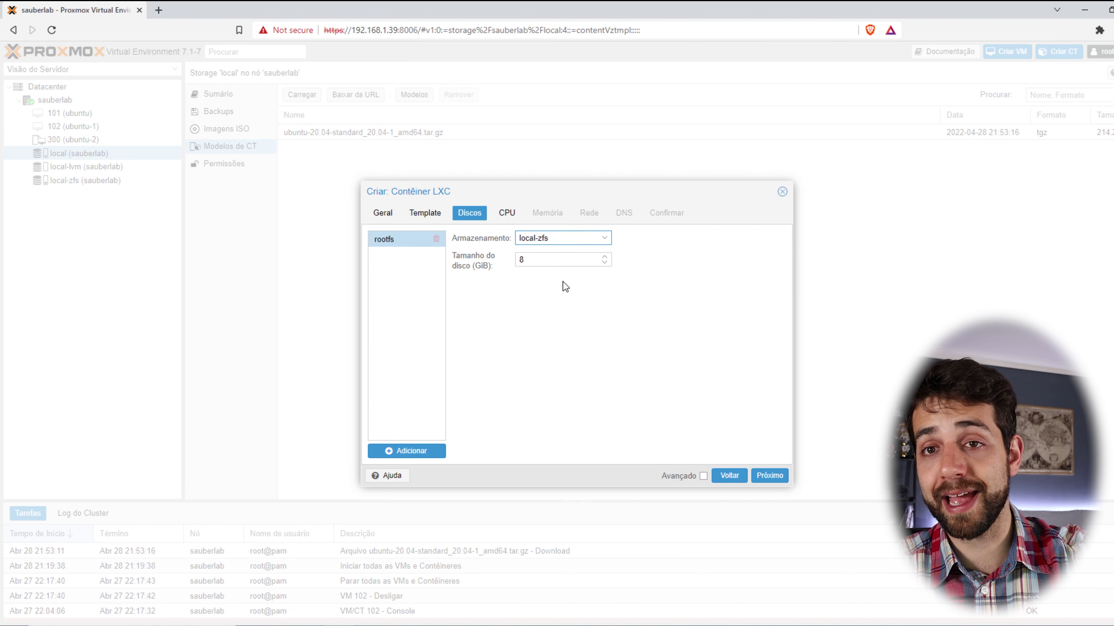
key(Tab)
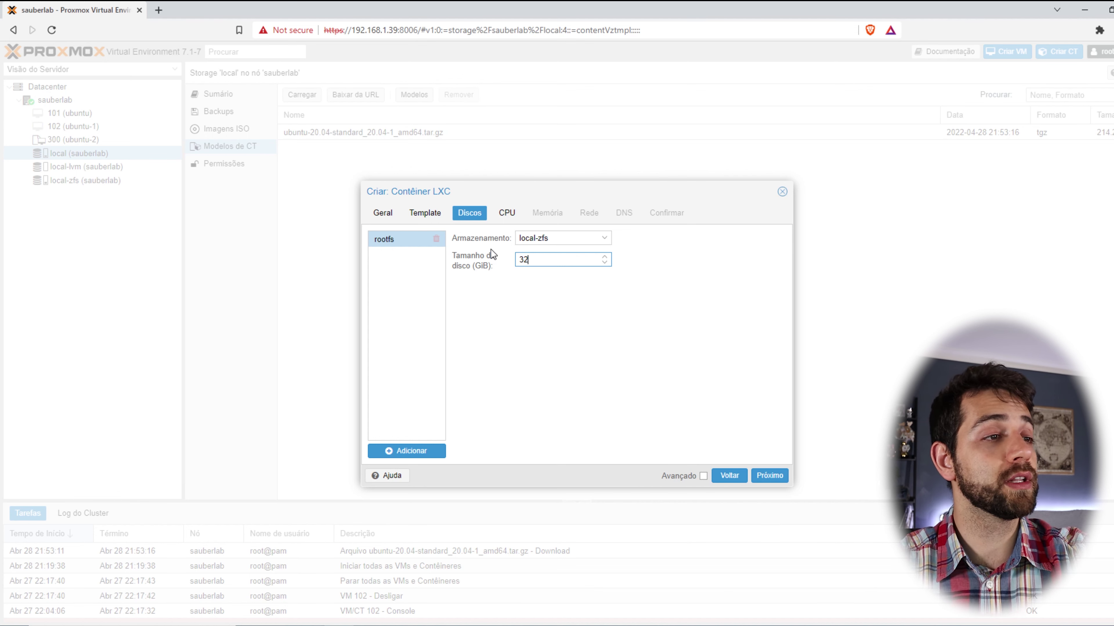
click(522, 487)
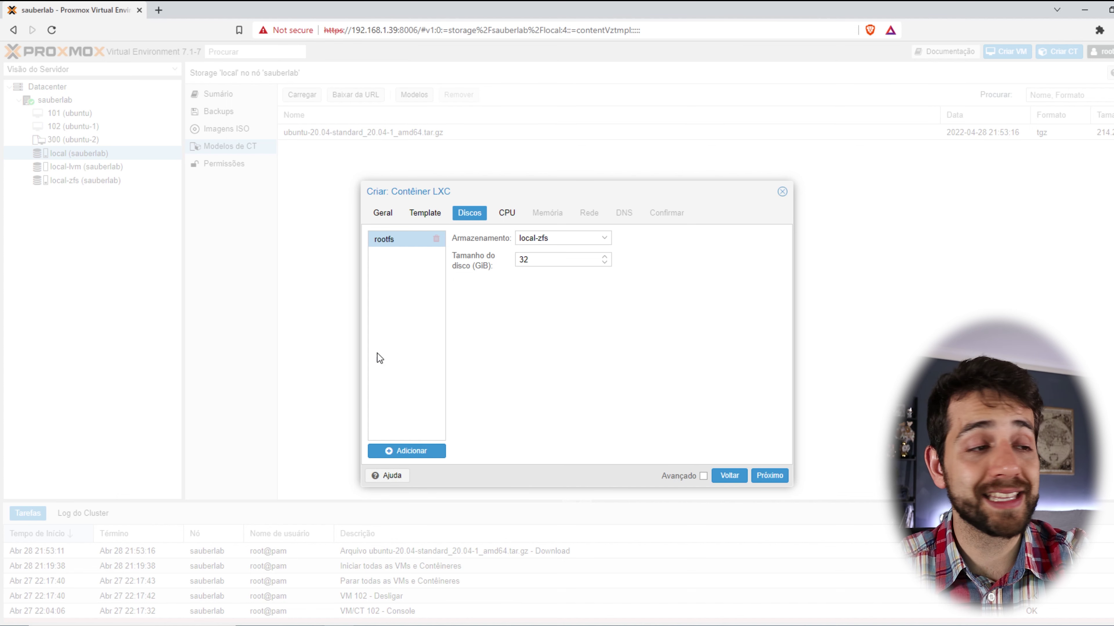
Add an mp0 mount point, then delete it again.
click(386, 452)
click(415, 257)
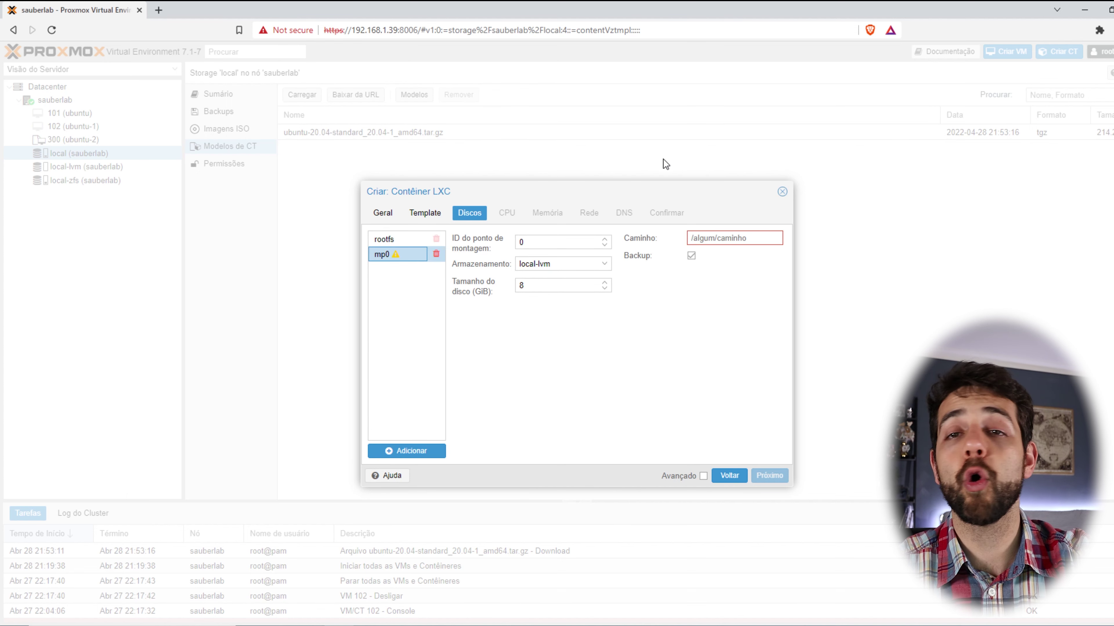
click(436, 256)
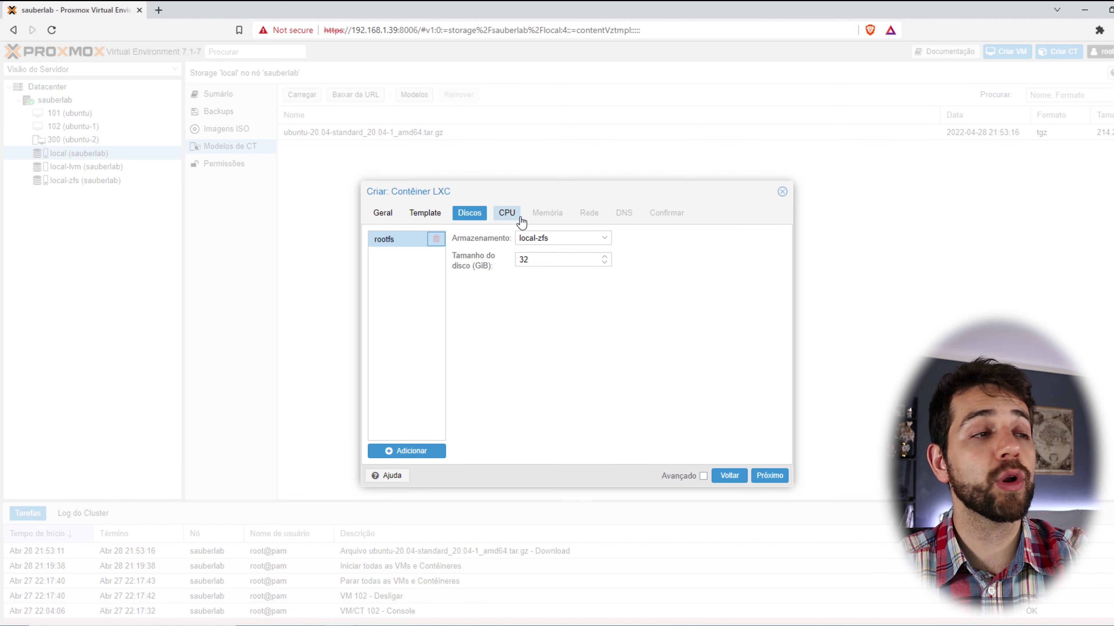
Keep 1 CPU core and set both memory and swap to 1024 MiB.
click(507, 213)
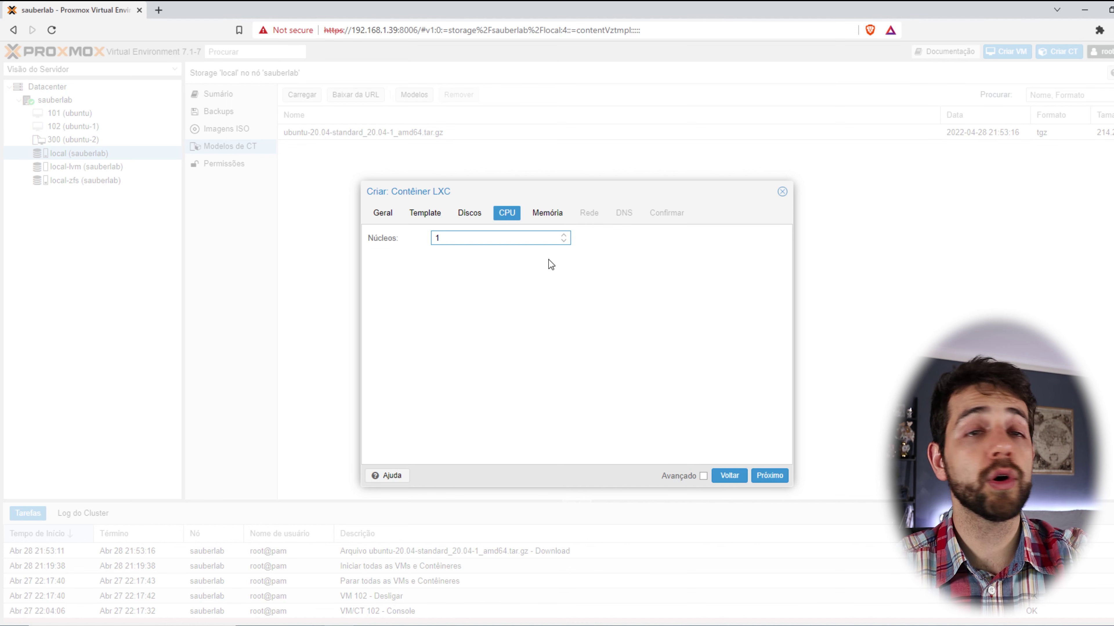
click(548, 223)
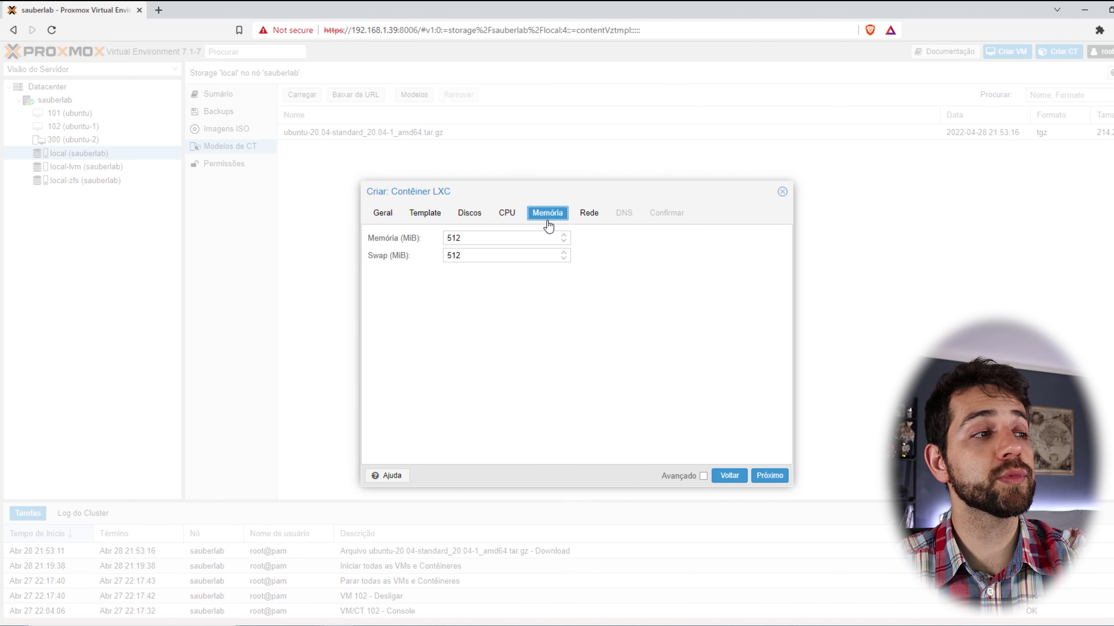
double_click(483, 241)
text(1024)
key(Tab)
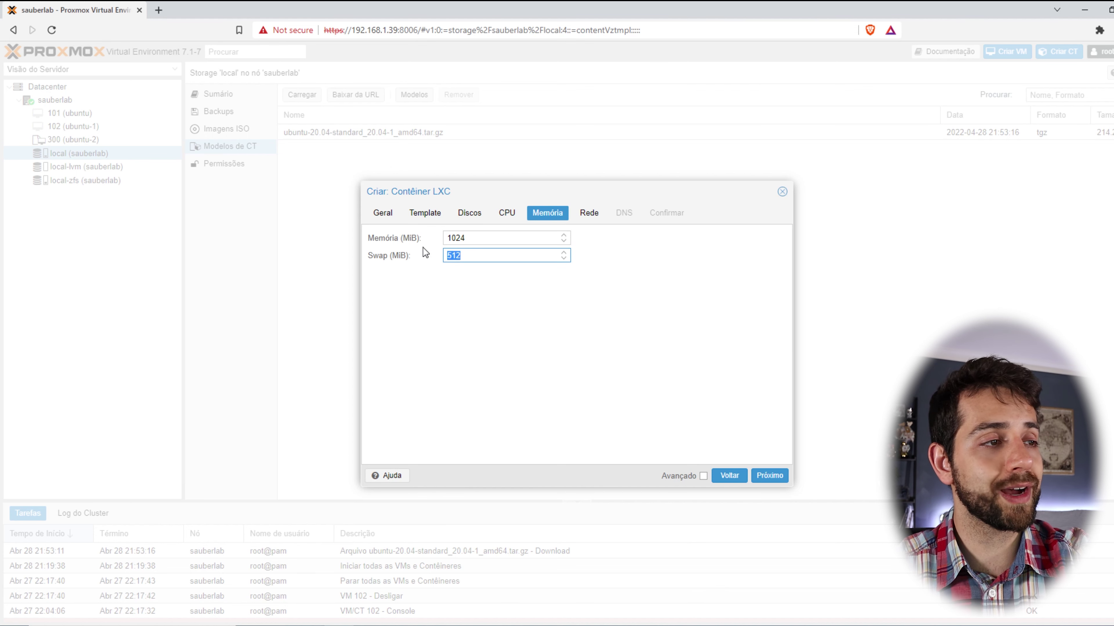
text(1024)
click(472, 274)
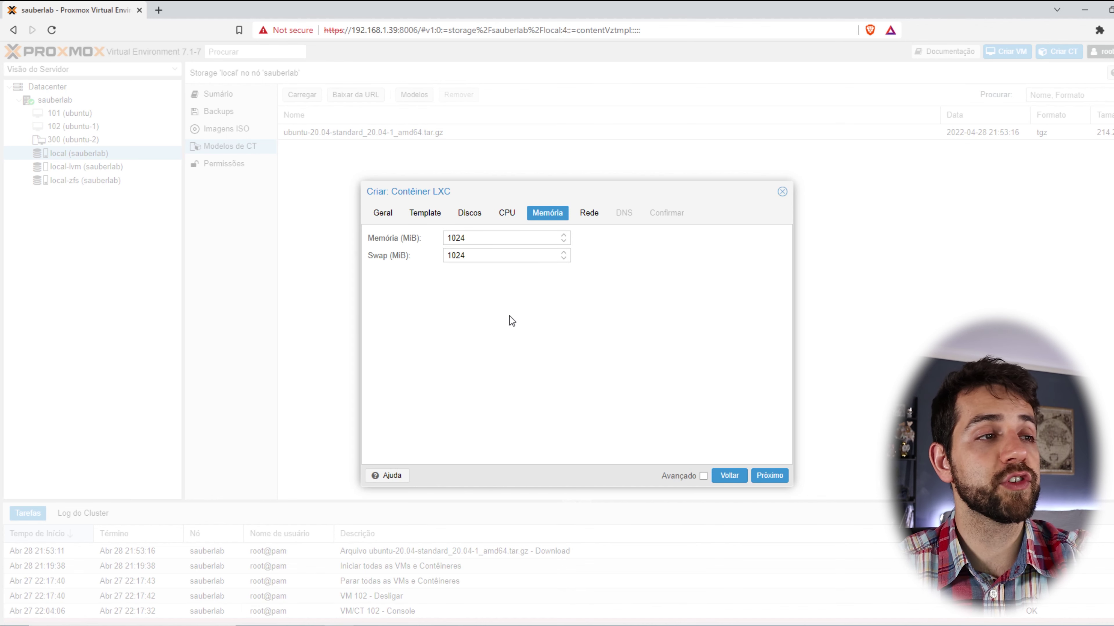
Keep eth0 on bridge vmbr0 with DHCP for IPv4 and IPv6, then view DNS settings.
click(588, 212)
click(382, 238)
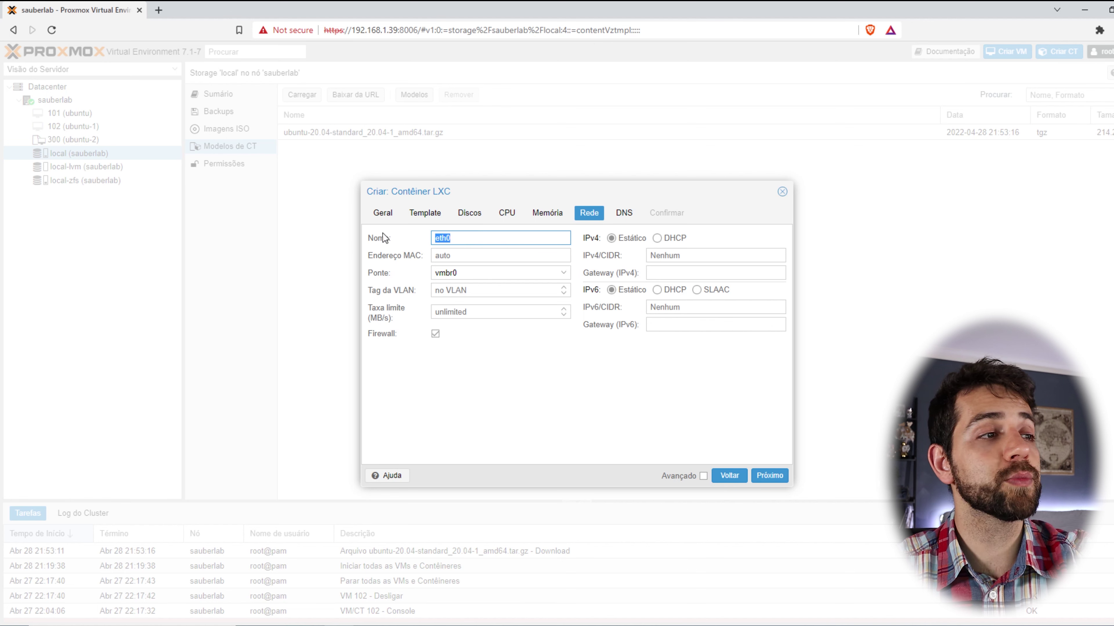
click(471, 269)
click(533, 384)
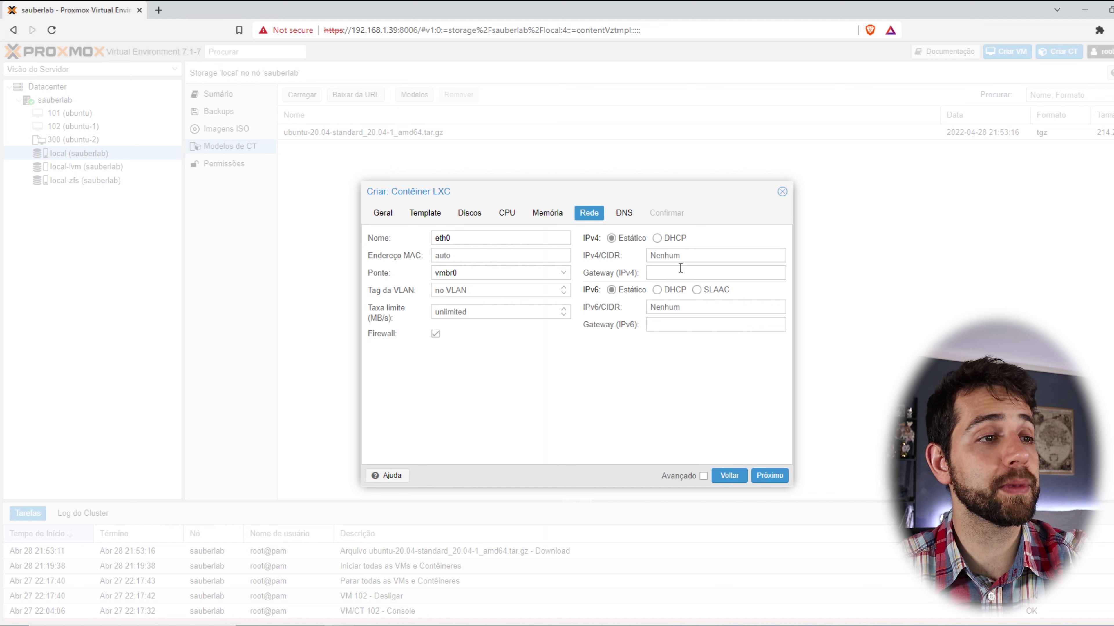
click(657, 239)
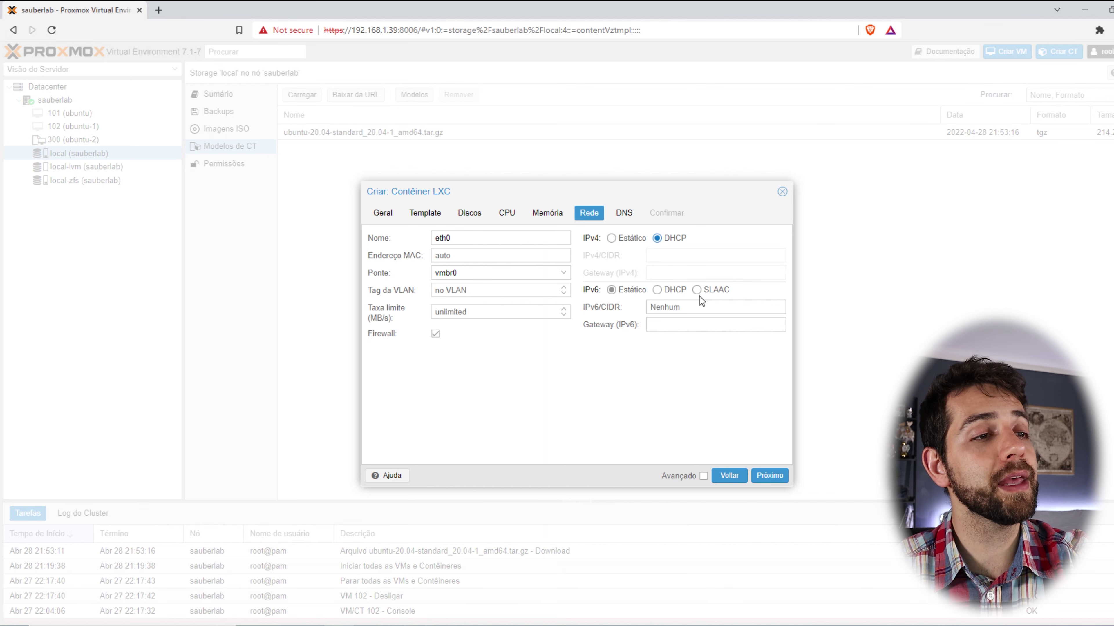
click(657, 290)
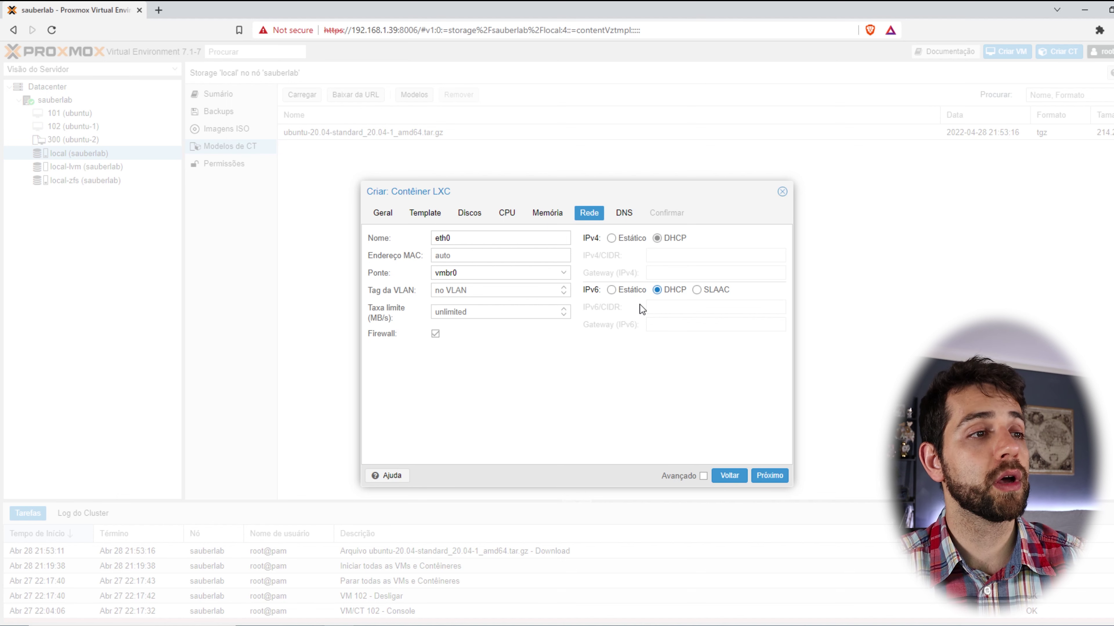
click(625, 213)
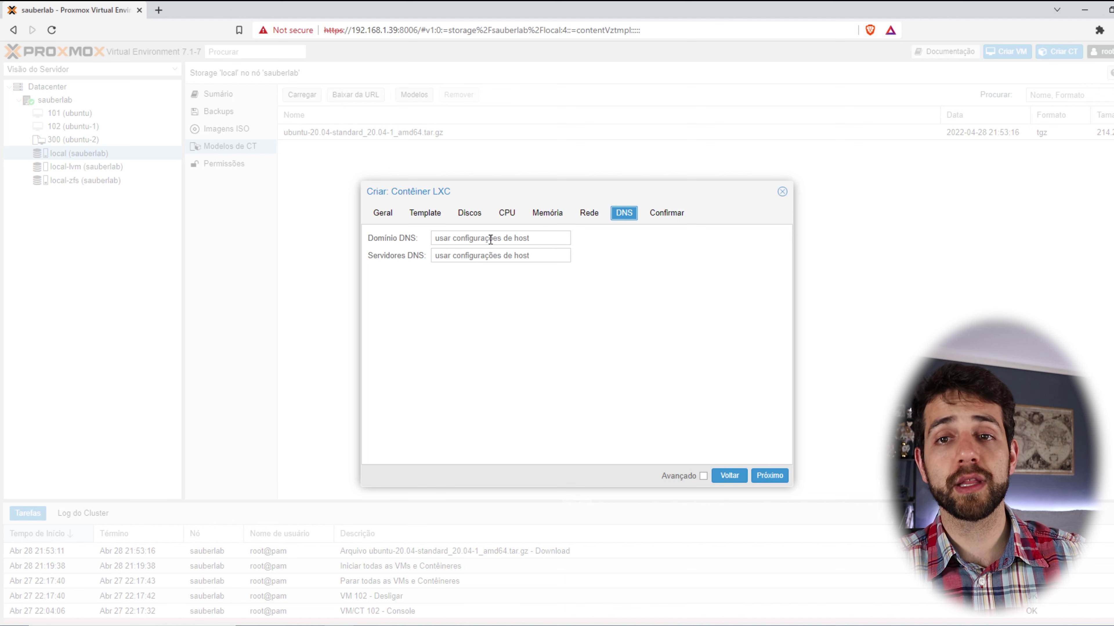
Review the settings summary and finish creating CT 200 'ubuntu'.
click(655, 215)
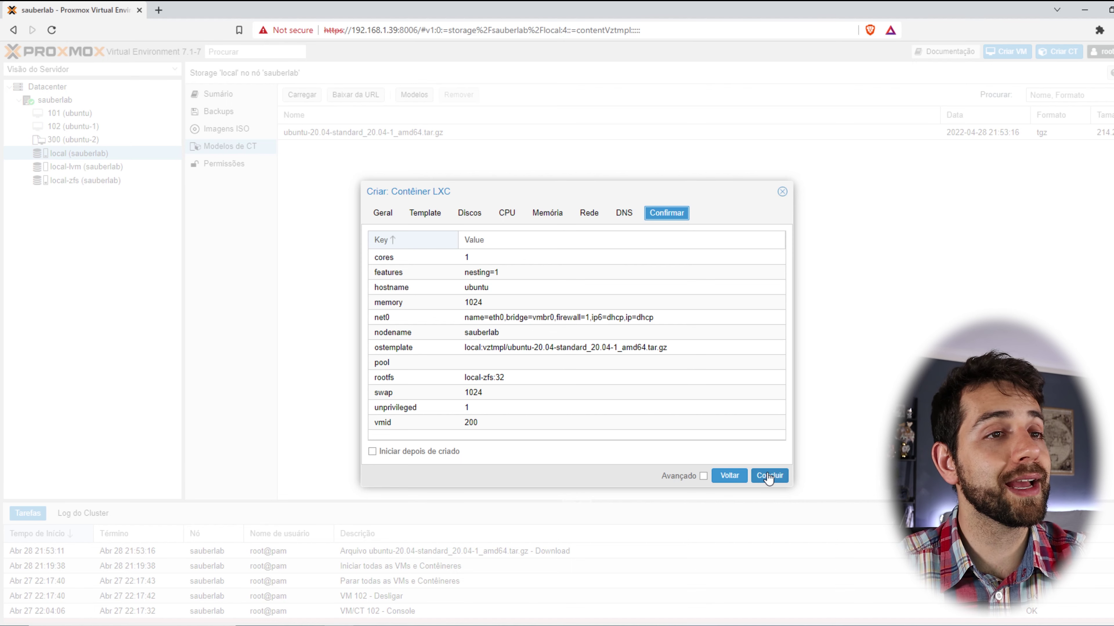
click(768, 477)
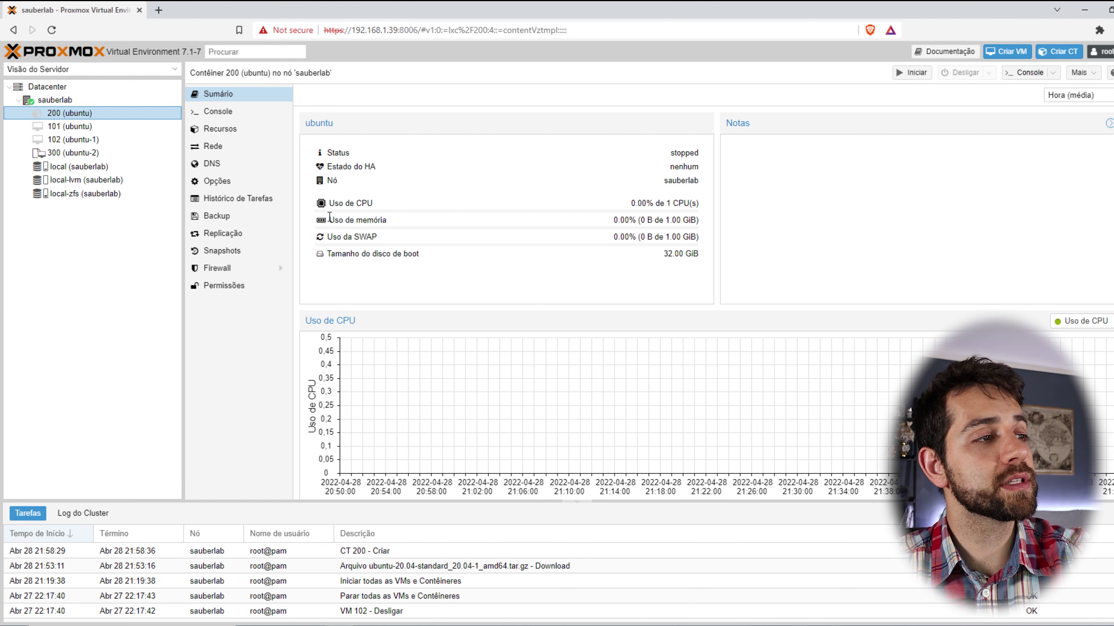
Highlight container 200's memory, boot disk and CPU usage lines on its summary.
drag(329, 218, 403, 219)
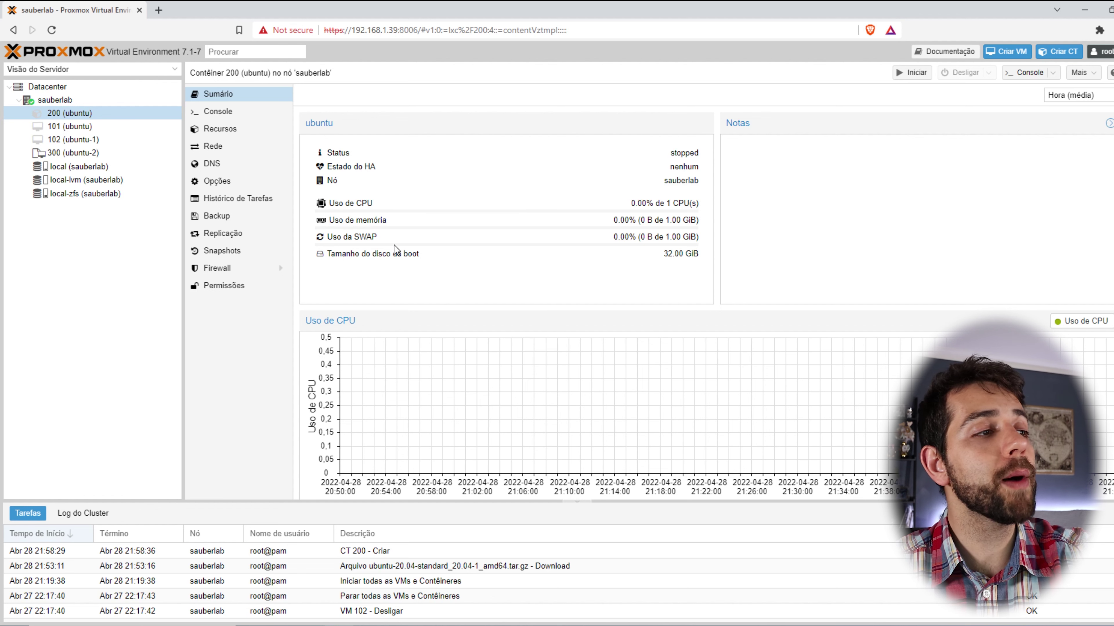
drag(343, 253, 427, 263)
drag(334, 203, 375, 204)
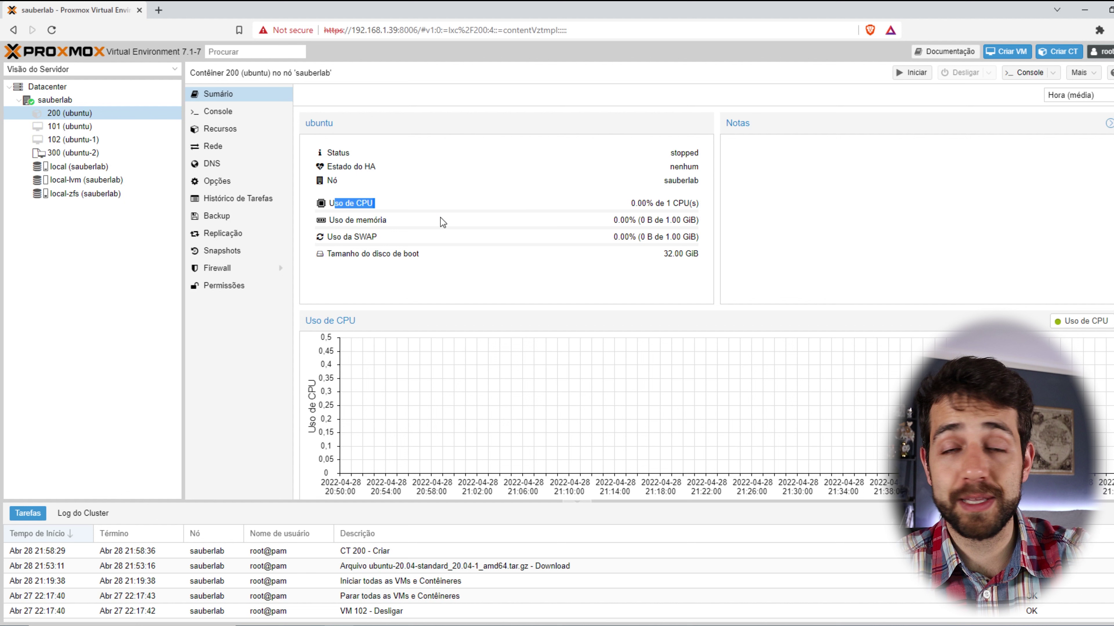
Review the container's Resources, Network, DNS, Options and Backup panels, then start it from Sumário.
click(223, 137)
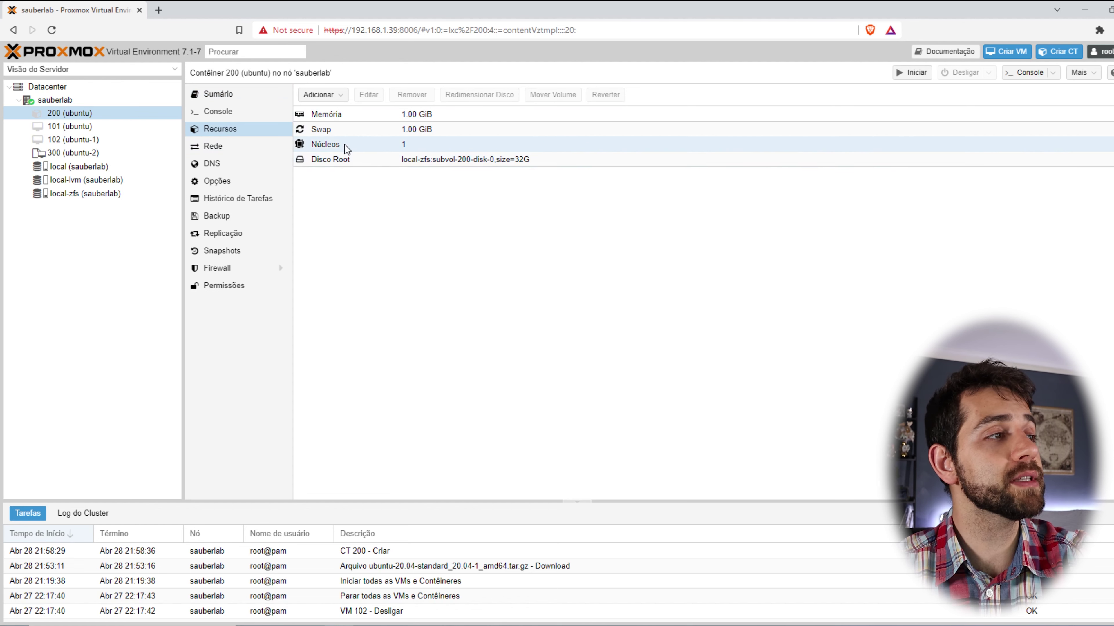
click(228, 148)
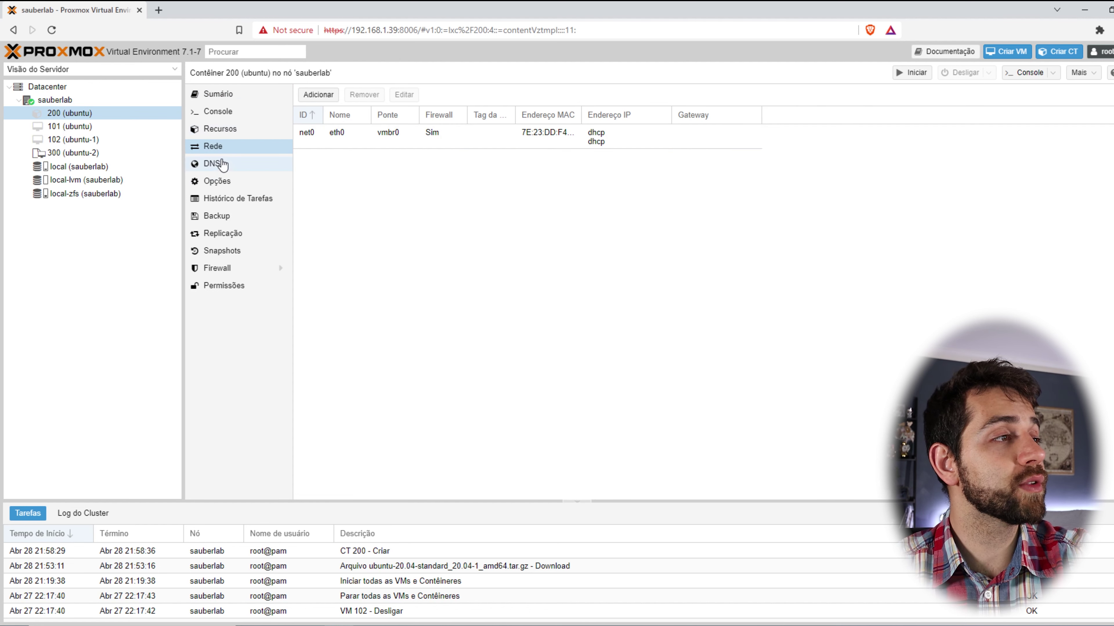
click(219, 165)
click(223, 175)
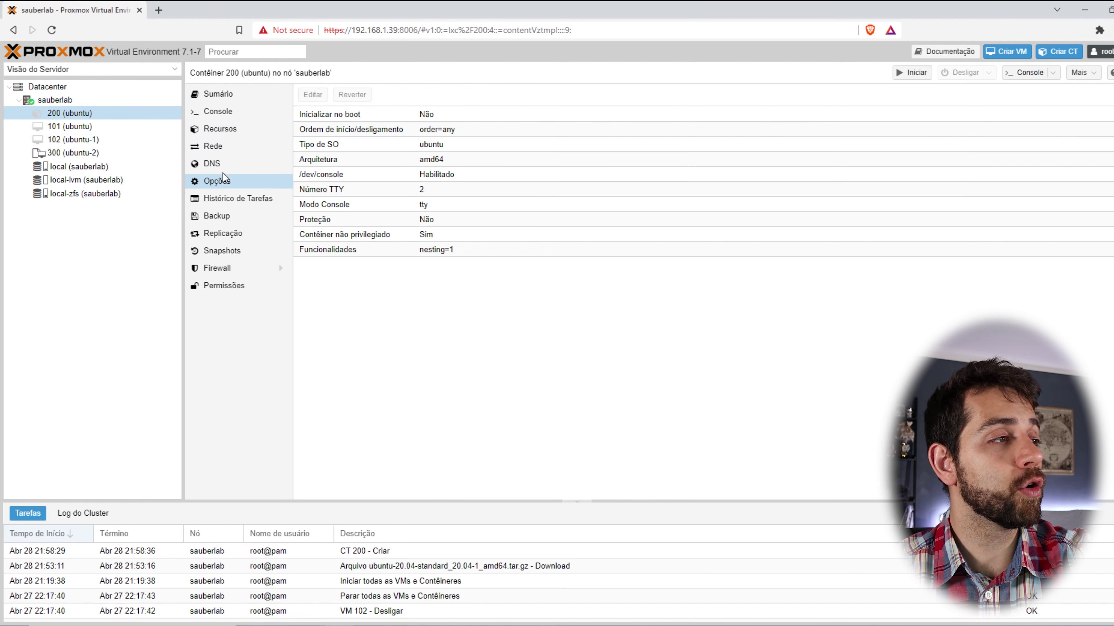
click(232, 215)
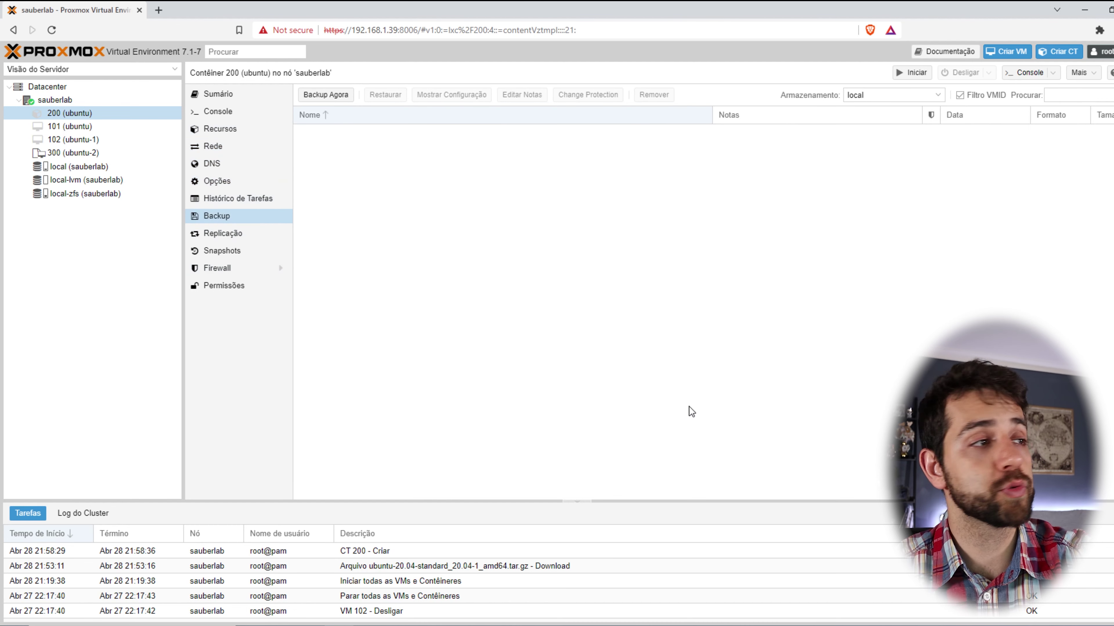
click(240, 95)
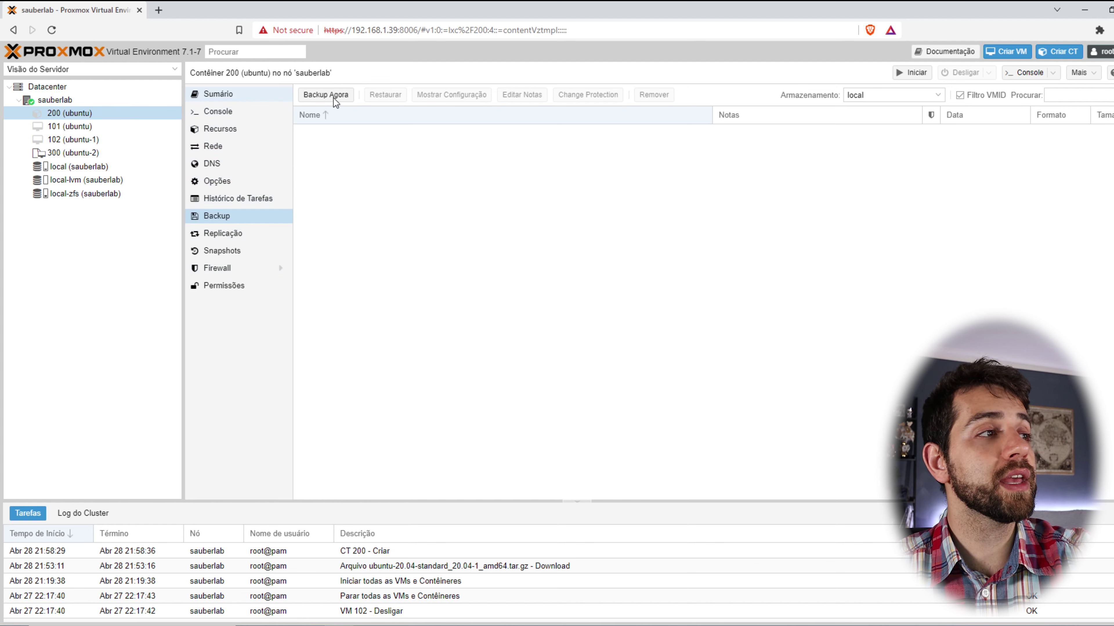
click(917, 74)
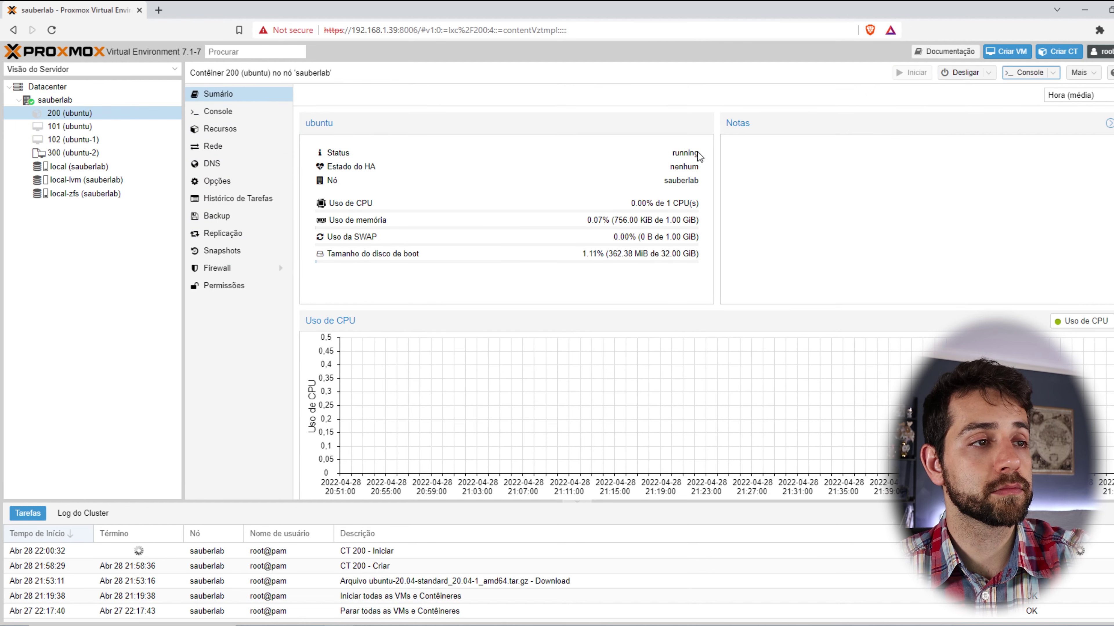
Highlight container 200's CPU usage and boot disk figures, then open its Console.
drag(622, 206, 687, 234)
click(512, 246)
triple_click(683, 254)
click(692, 267)
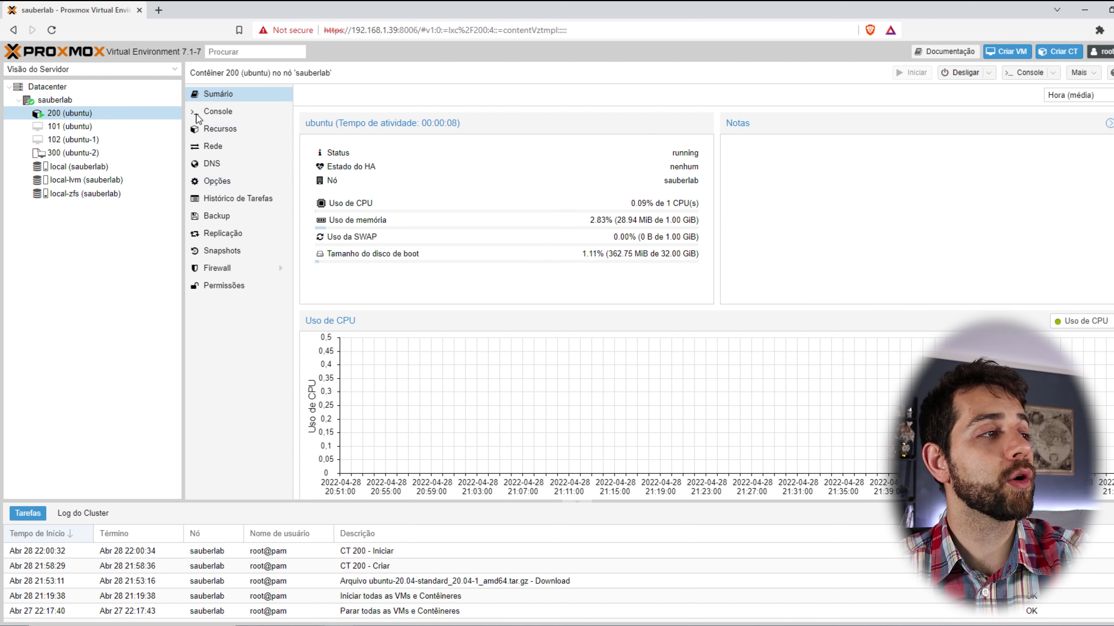
click(228, 116)
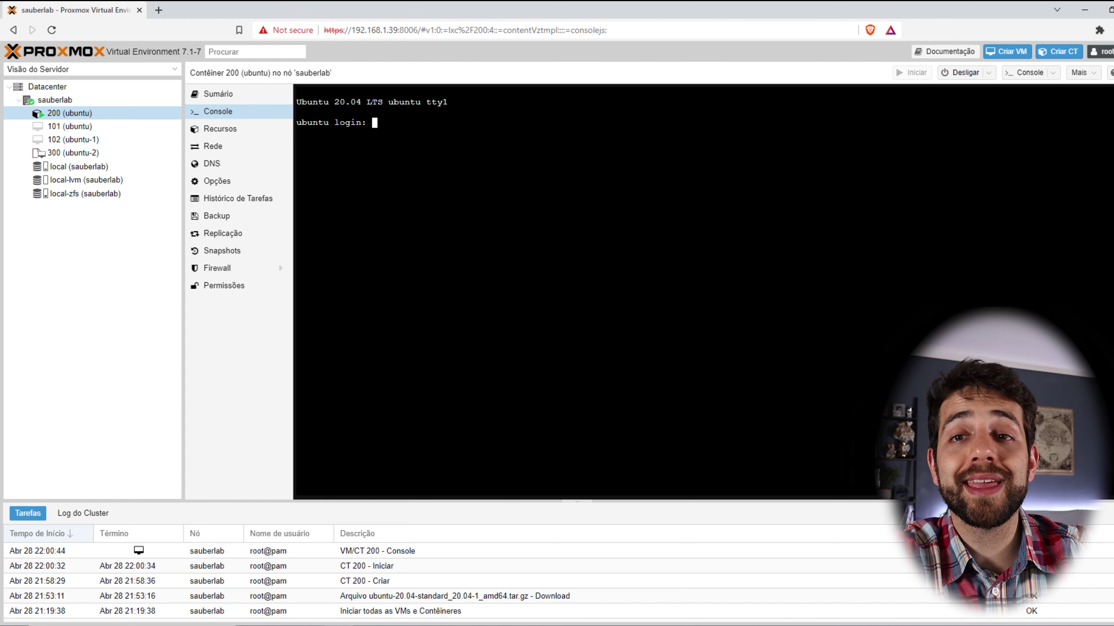
Log into the container console as root.
text(root)
key(Return)
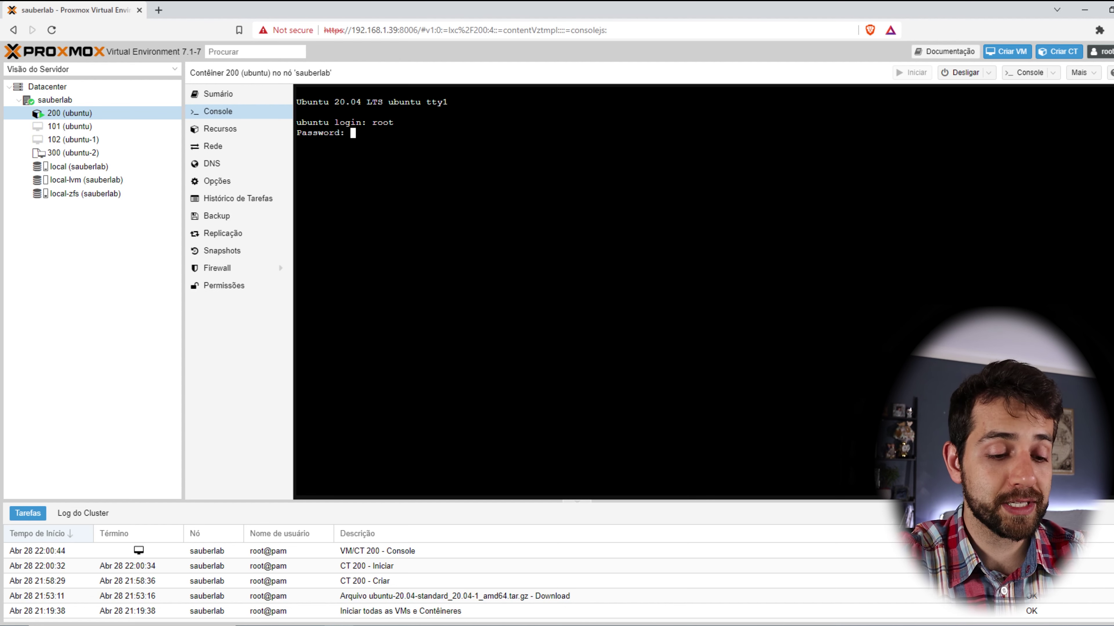
key(Return)
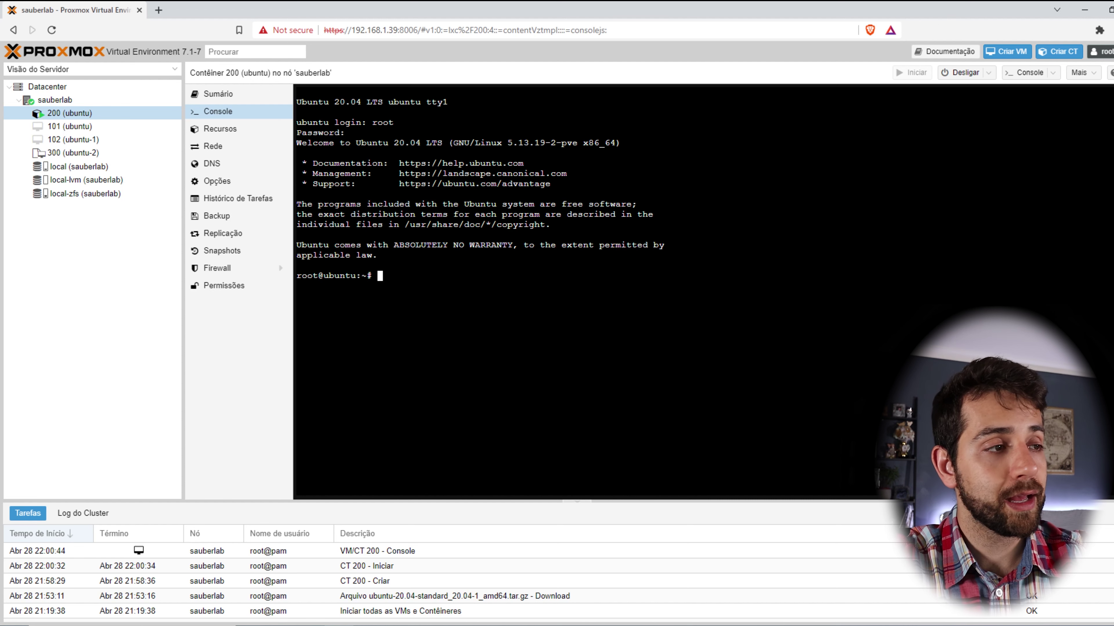
Run 'ip a' and mark eth0's address 192.168.1.136.
text(ip a)
key(Return)
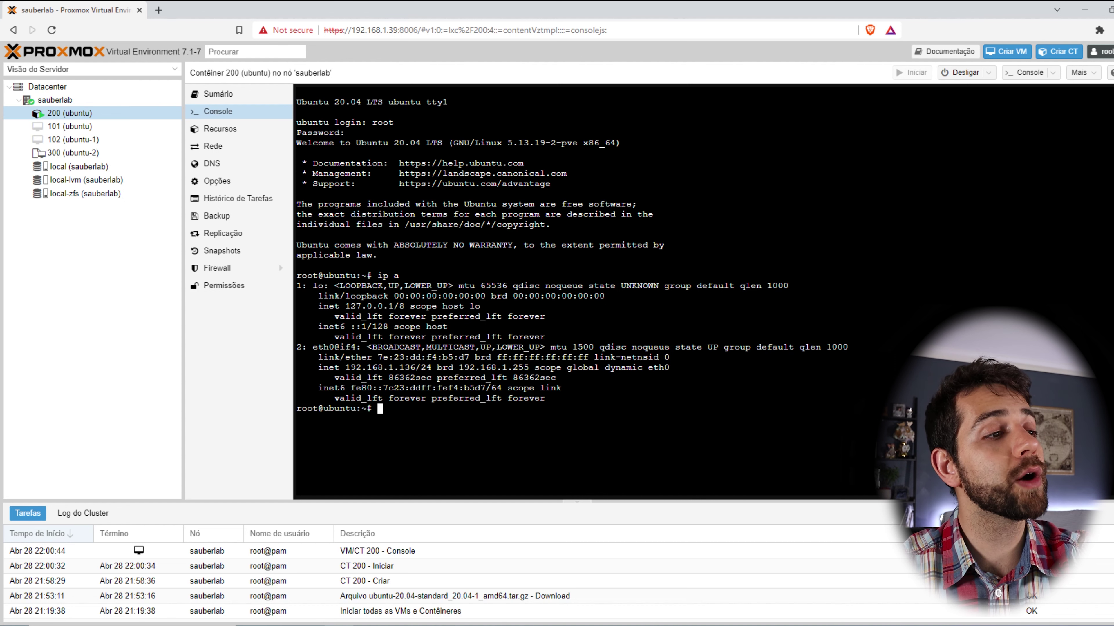
drag(350, 368, 425, 379)
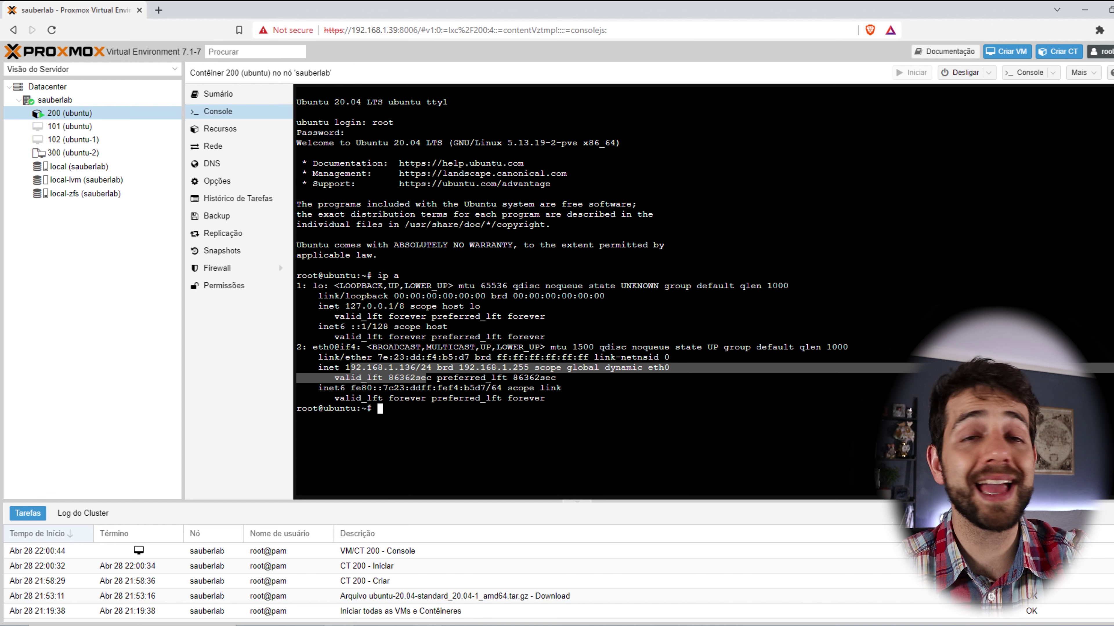
Run 'adduser sauberlab', set its password, skip the name and phone fields, and confirm with y.
text(adduser sauberlab)
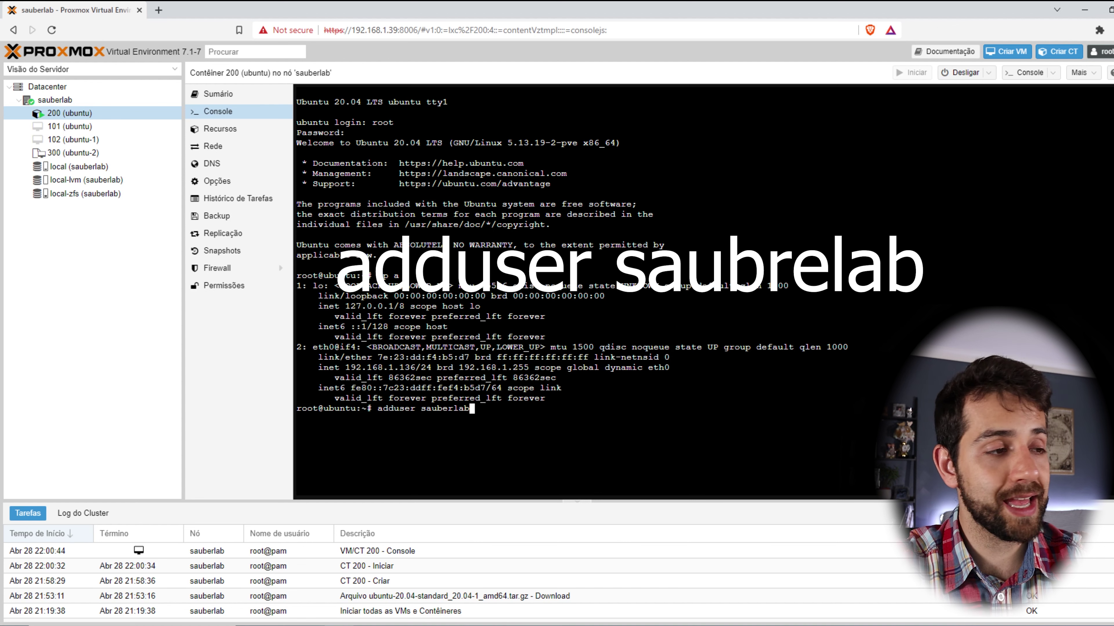
key(Return)
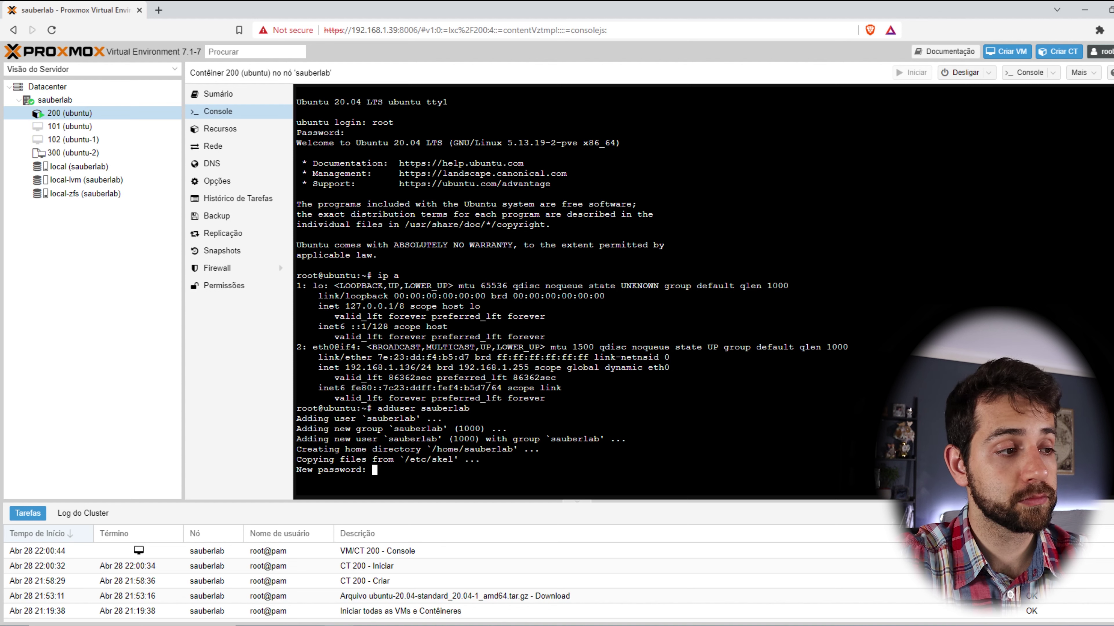
key(Return)
key(Return)
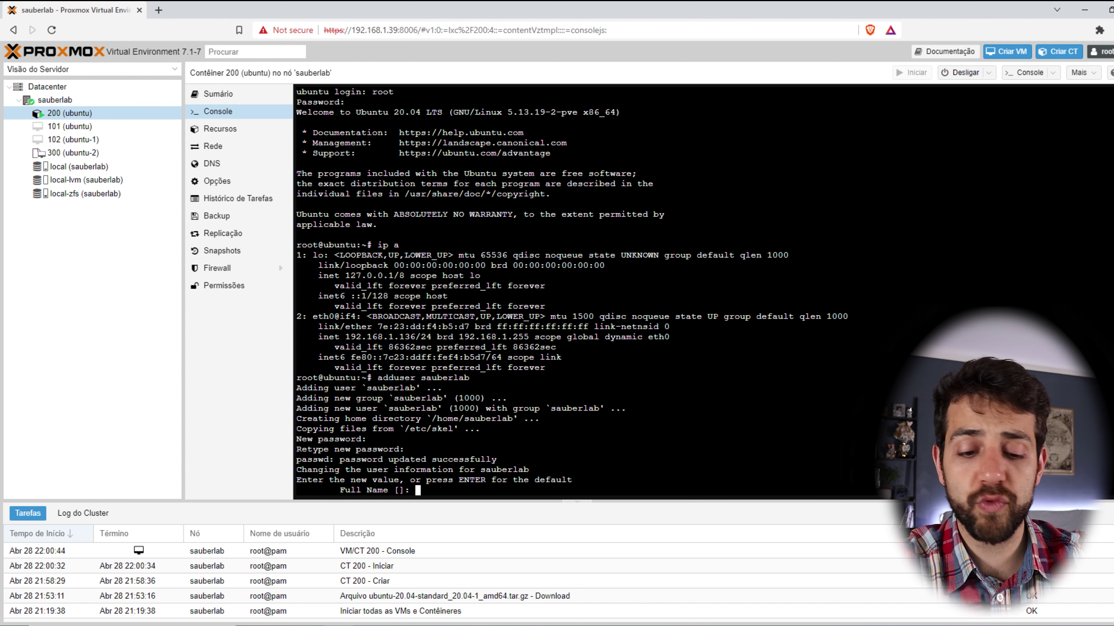
key(Return)
key(Return)
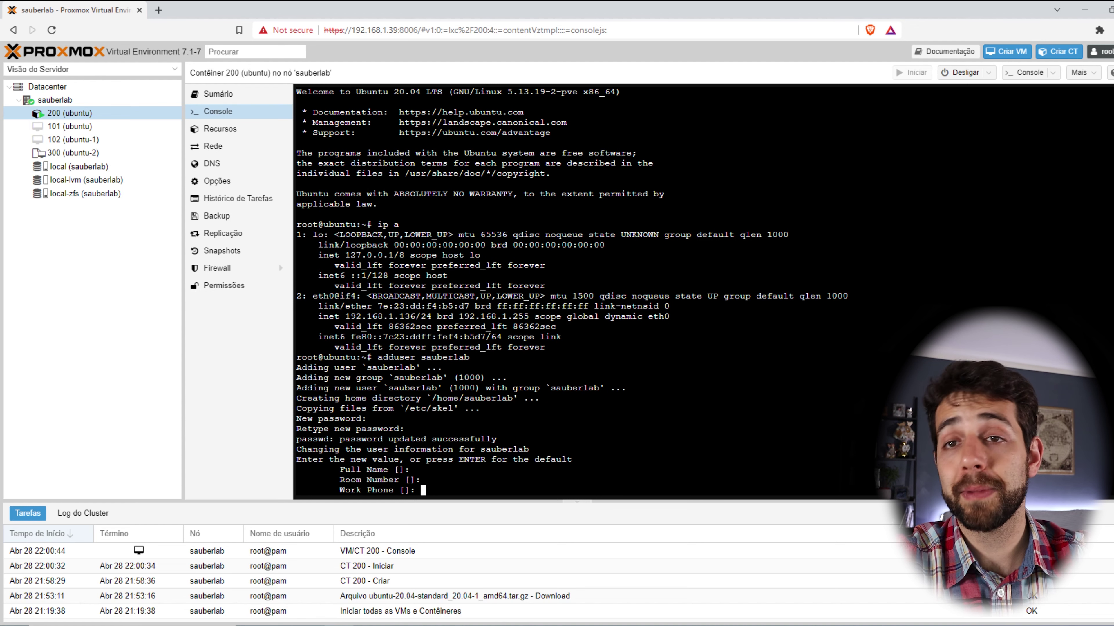
key(Return)
key(Return)
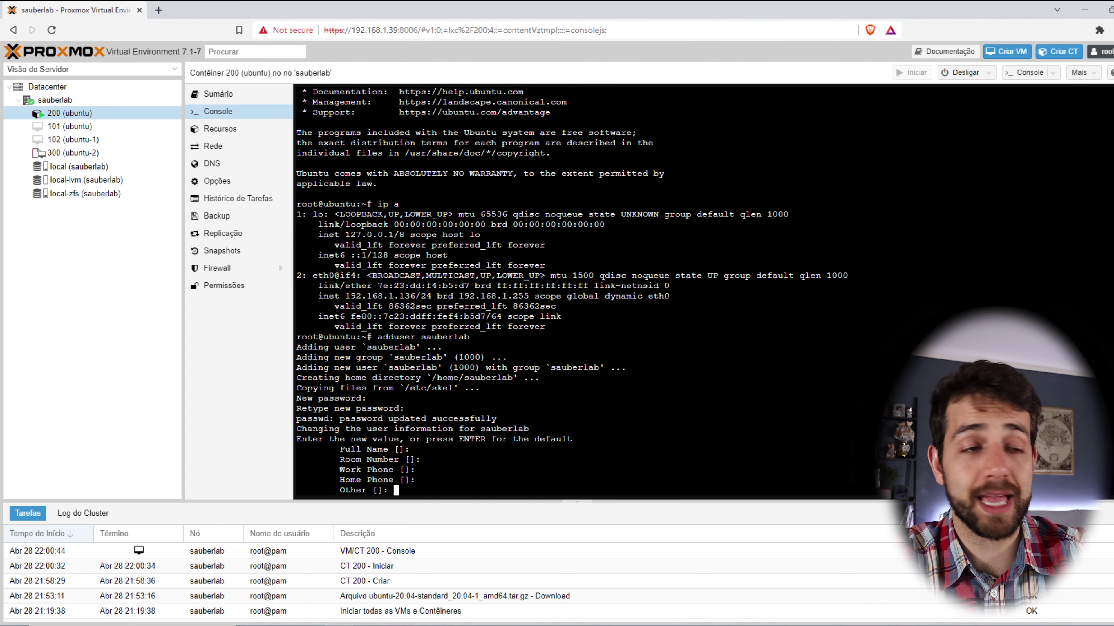
key(Return)
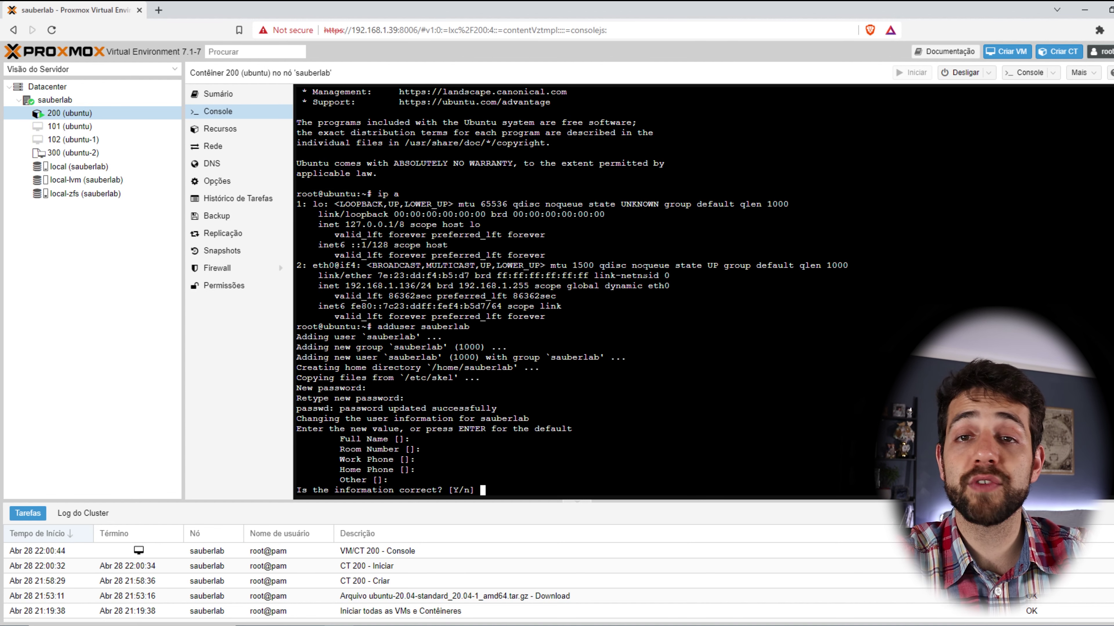
text(y)
key(Return)
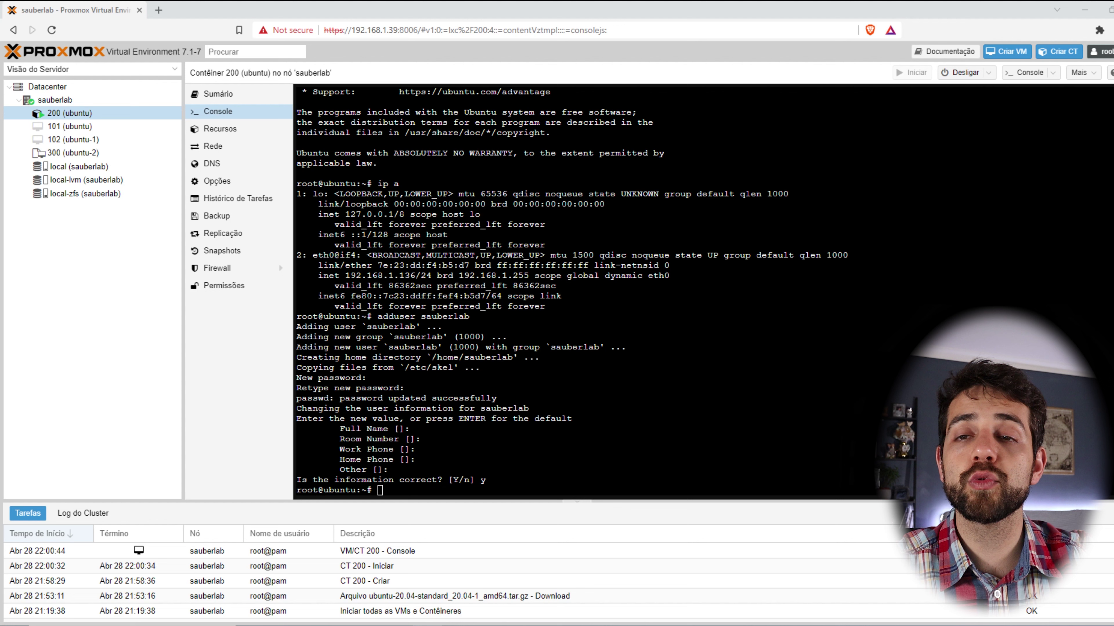
Paste and run 'usermod -aG sudo sauberlab' in the container console.
right_click(508, 365)
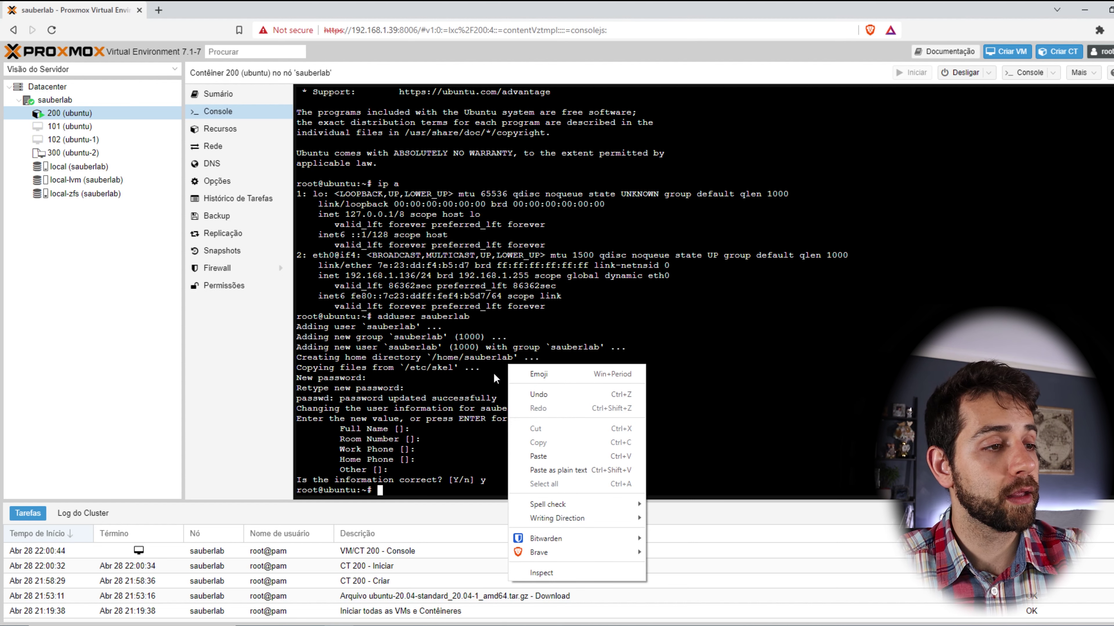
click(548, 444)
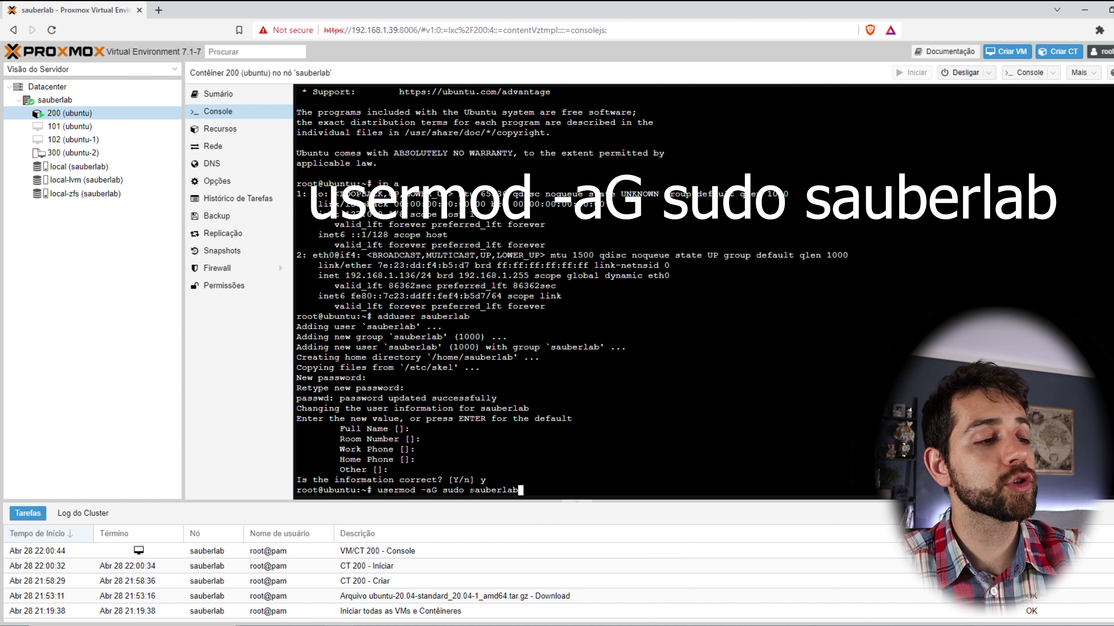
key(Return)
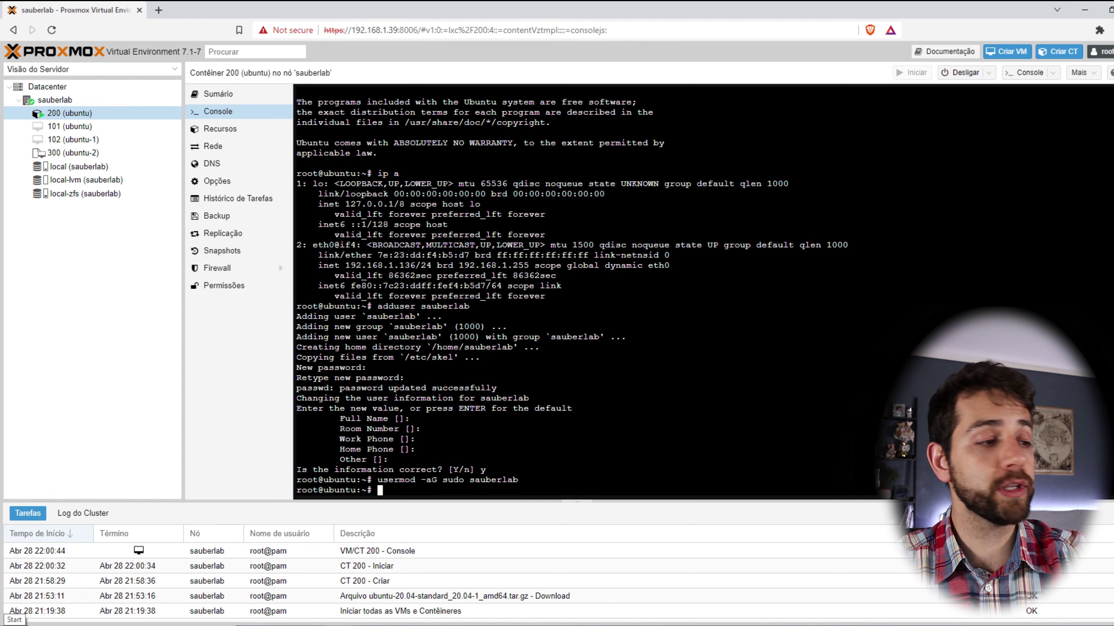
Open a PuTTY SSH session to 192.168.1.132 and accept the container's host key.
text(192.168.1)
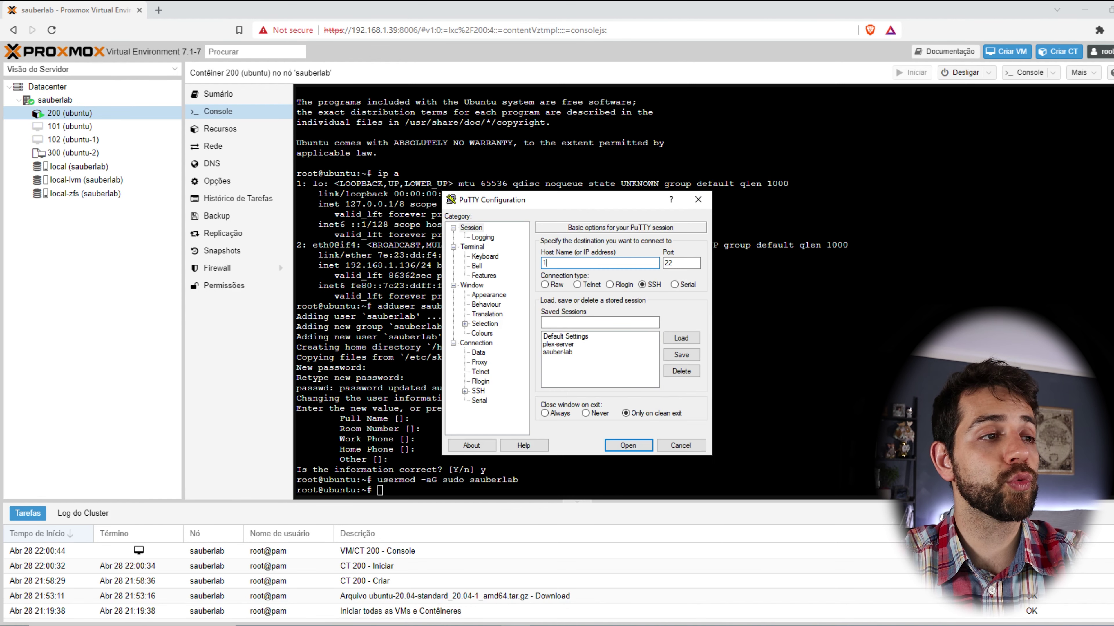
text(.132)
key(Return)
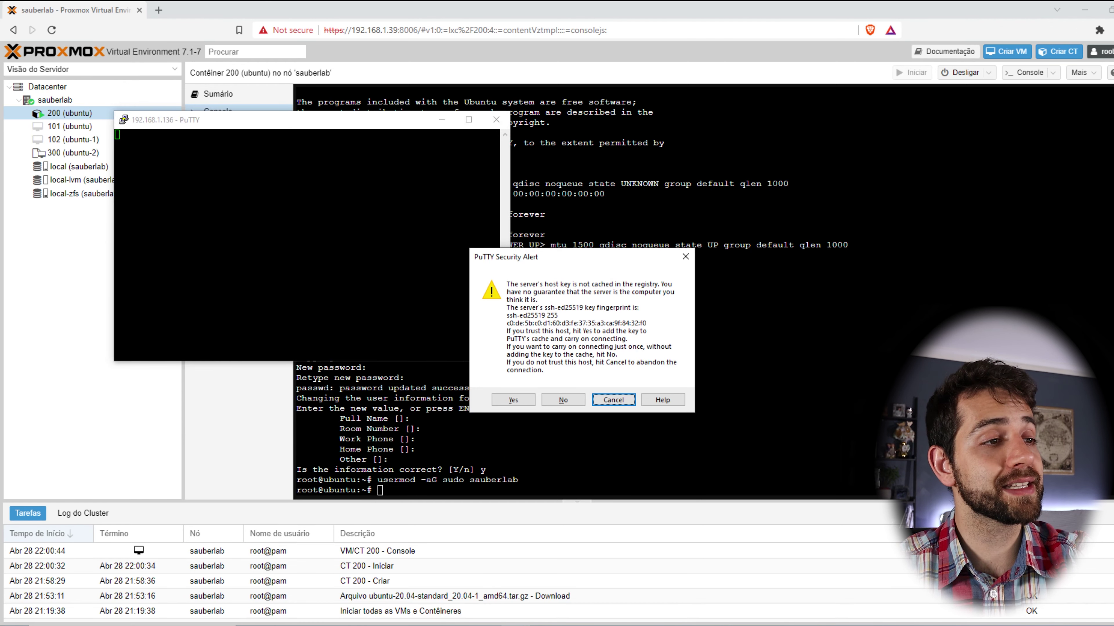
click(513, 400)
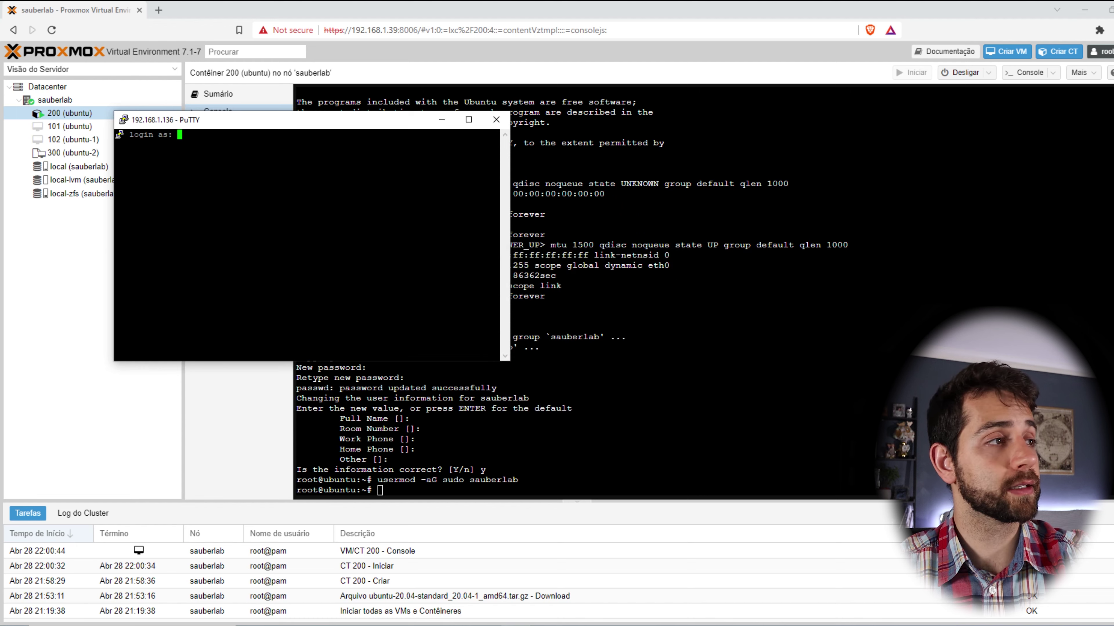
drag(316, 122, 696, 144)
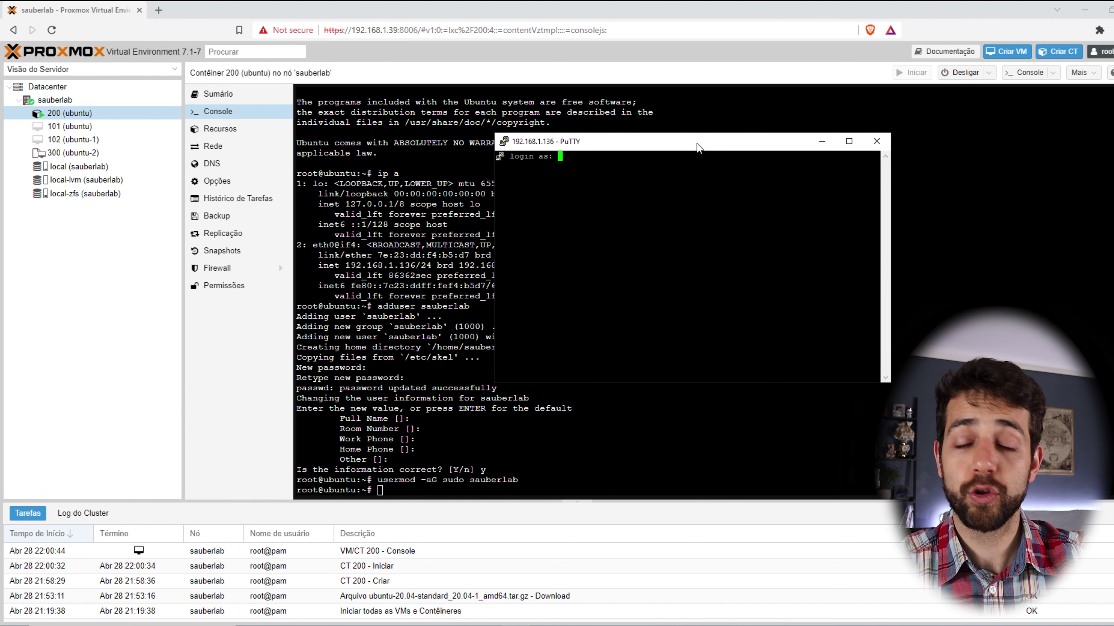
Log in as sauberlab, become root with 'sudo su', and maximize the session window.
text(sauberlab)
key(Return)
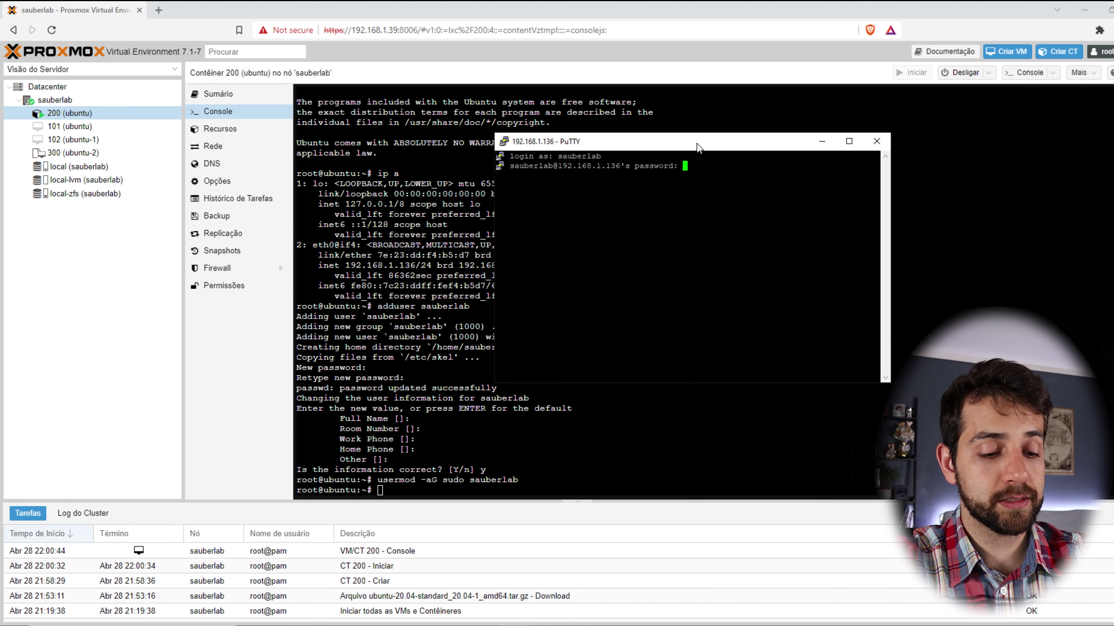
key(Return)
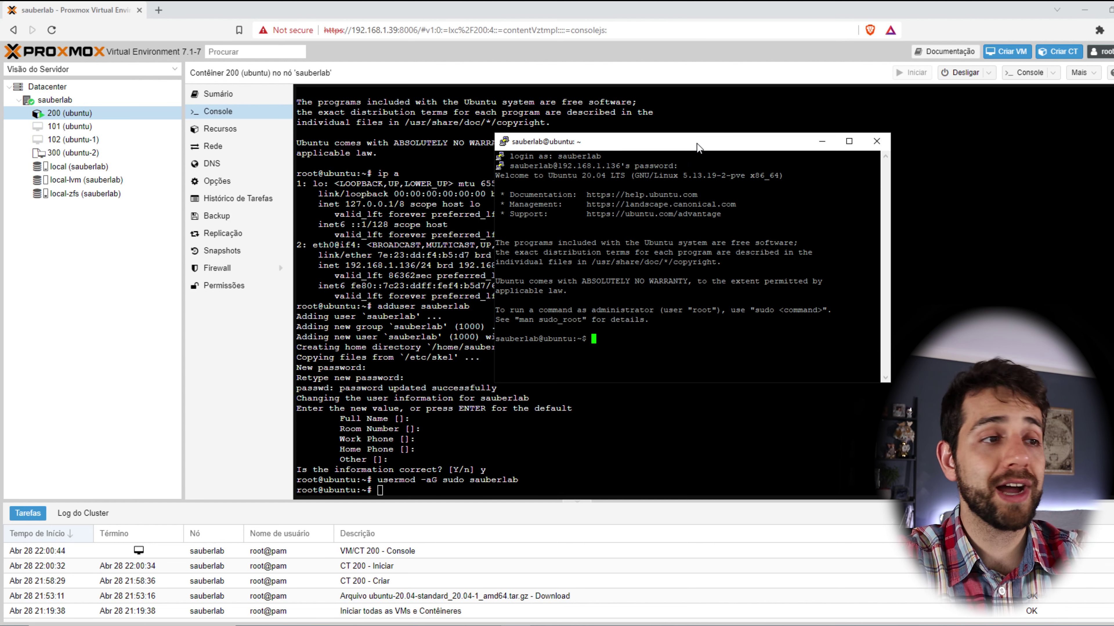
text(sudo su)
key(Return)
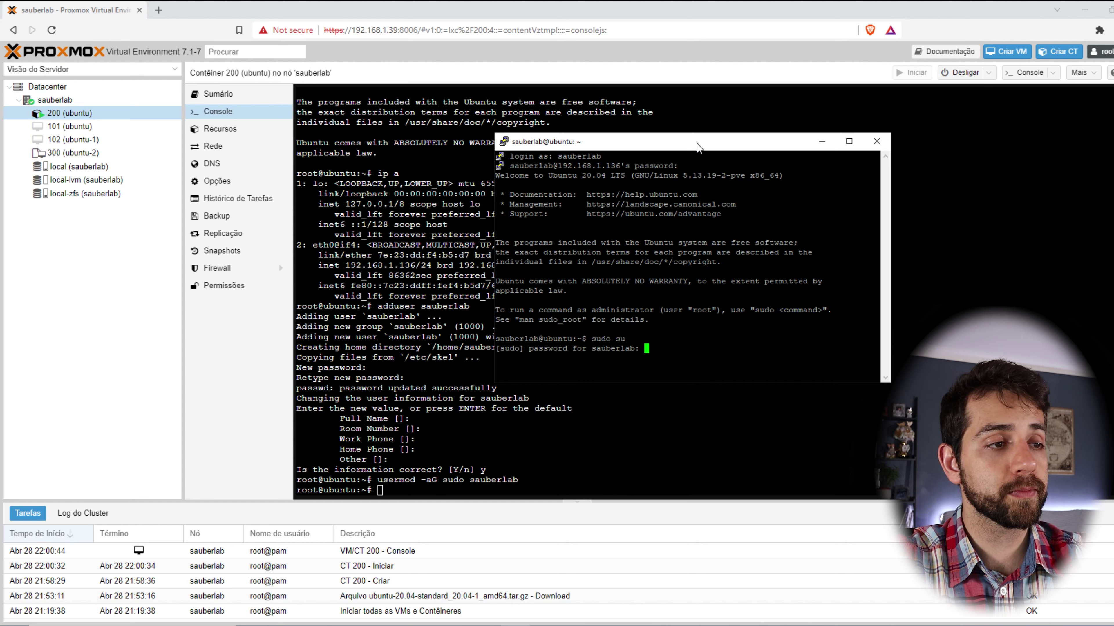
key(Return)
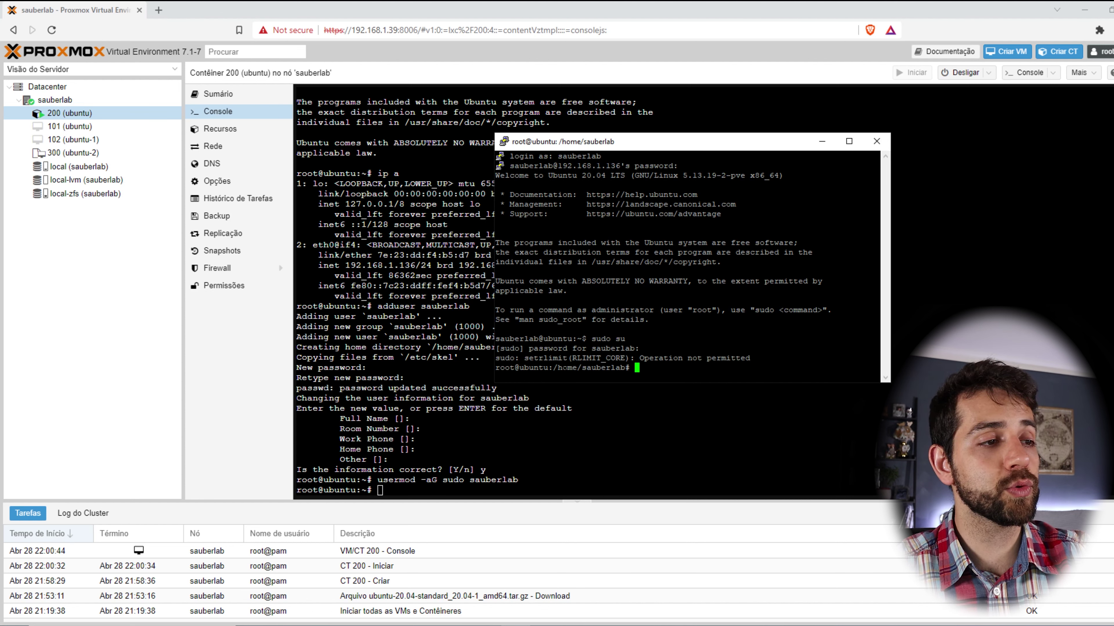
click(849, 141)
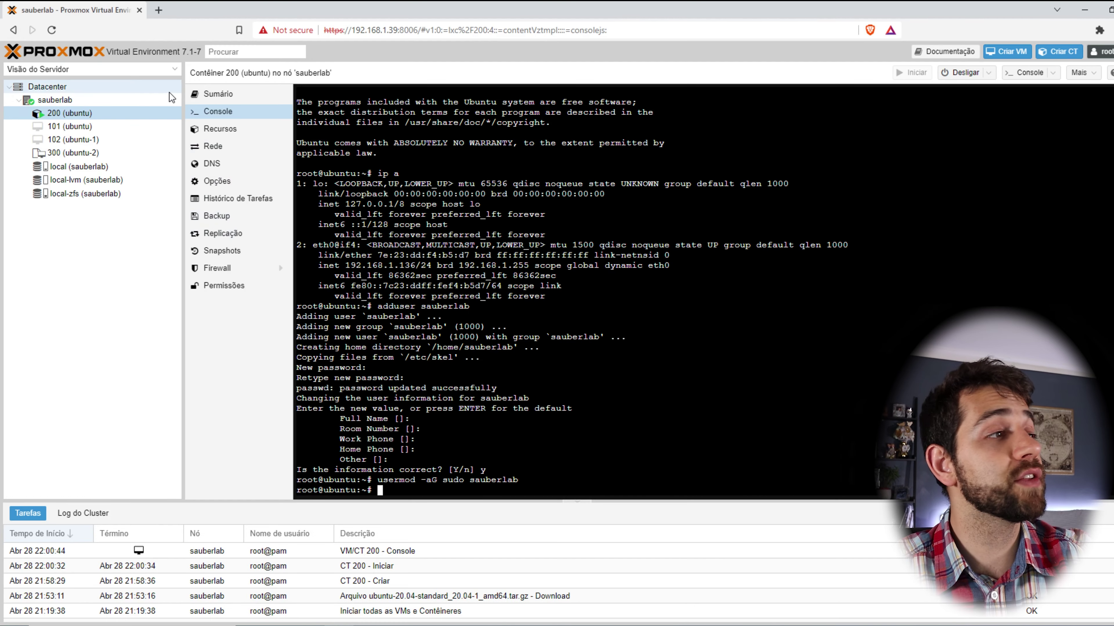
On container 200's summary, highlight its CPU, memory and boot disk usage.
click(236, 96)
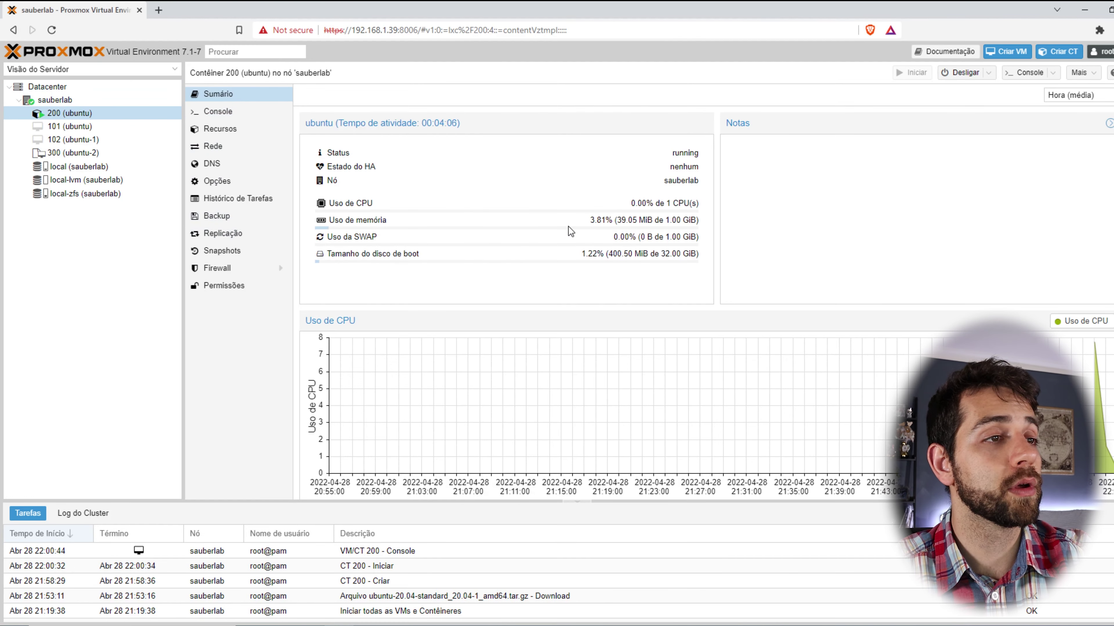
drag(634, 203, 689, 204)
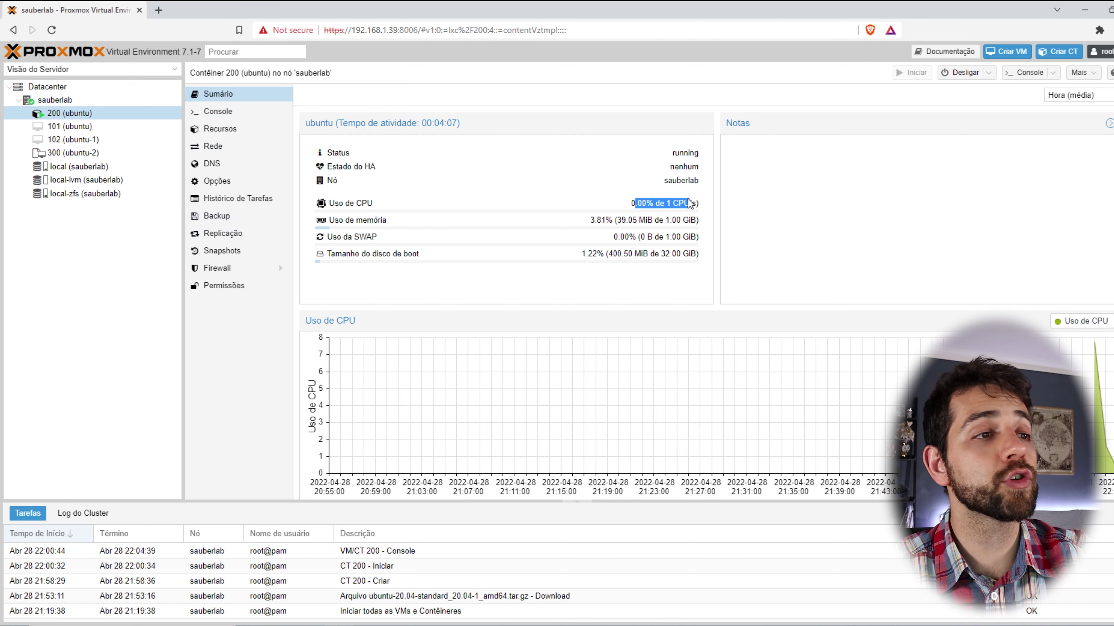
drag(596, 220, 699, 220)
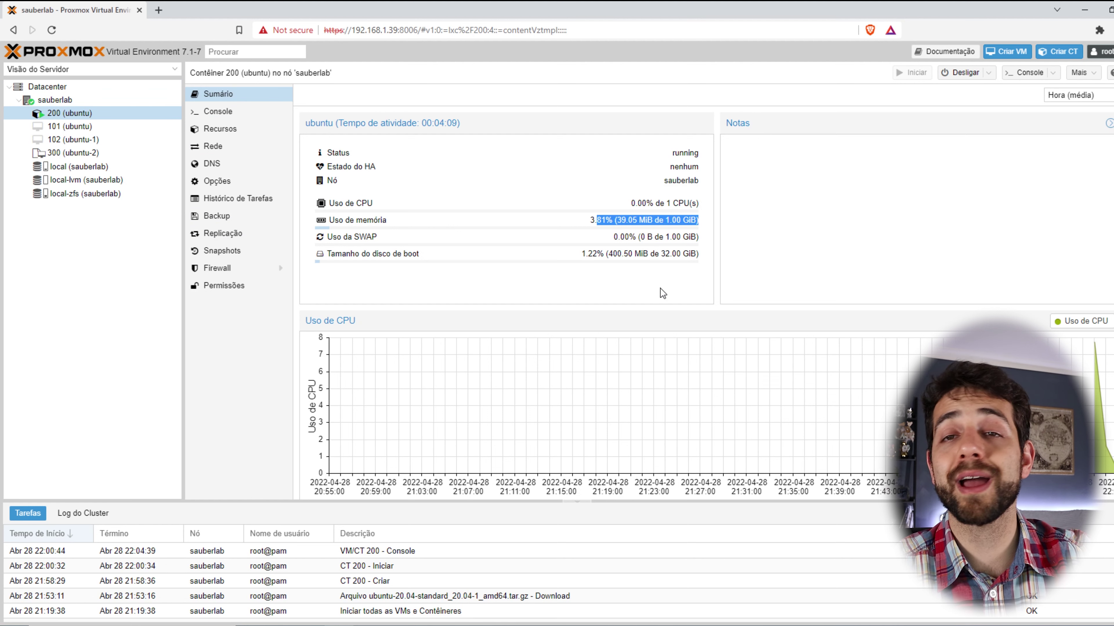
drag(581, 254, 687, 266)
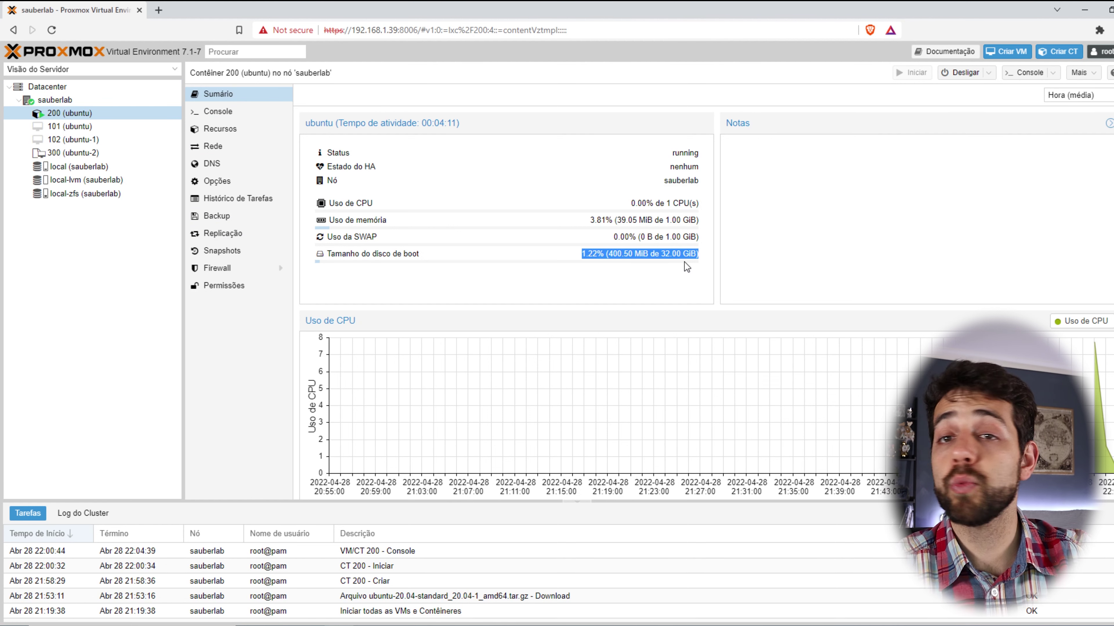
Open the sauberlab node's summary and highlight the host's RAM usage.
click(86, 100)
click(232, 112)
drag(631, 195, 679, 194)
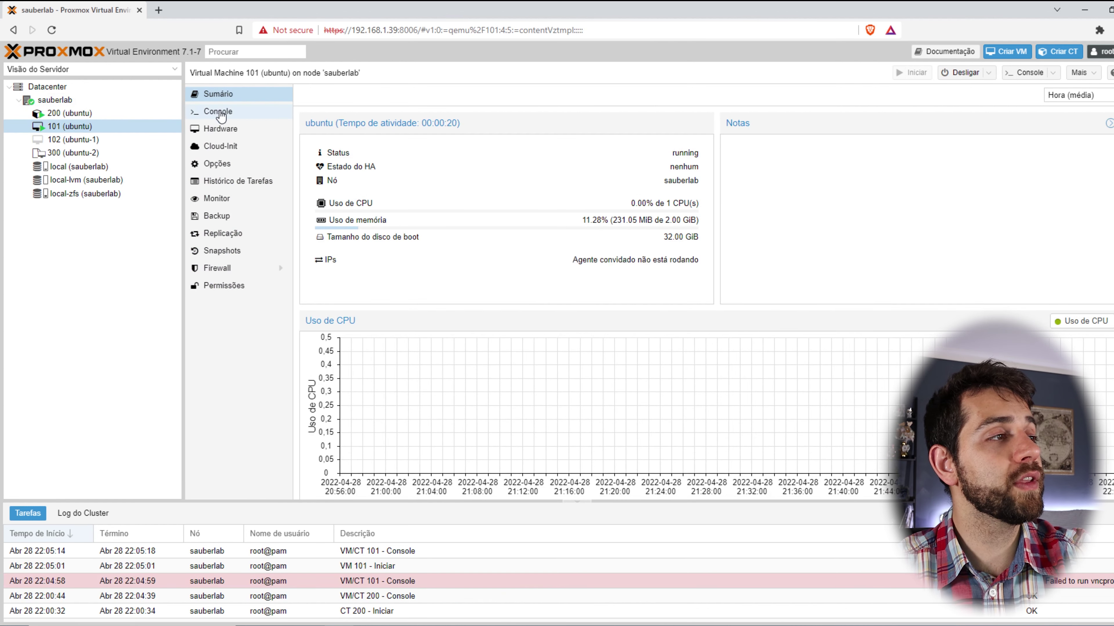
Check VM 101's console, the host and container 200 summaries, then start VM 101 again.
click(218, 113)
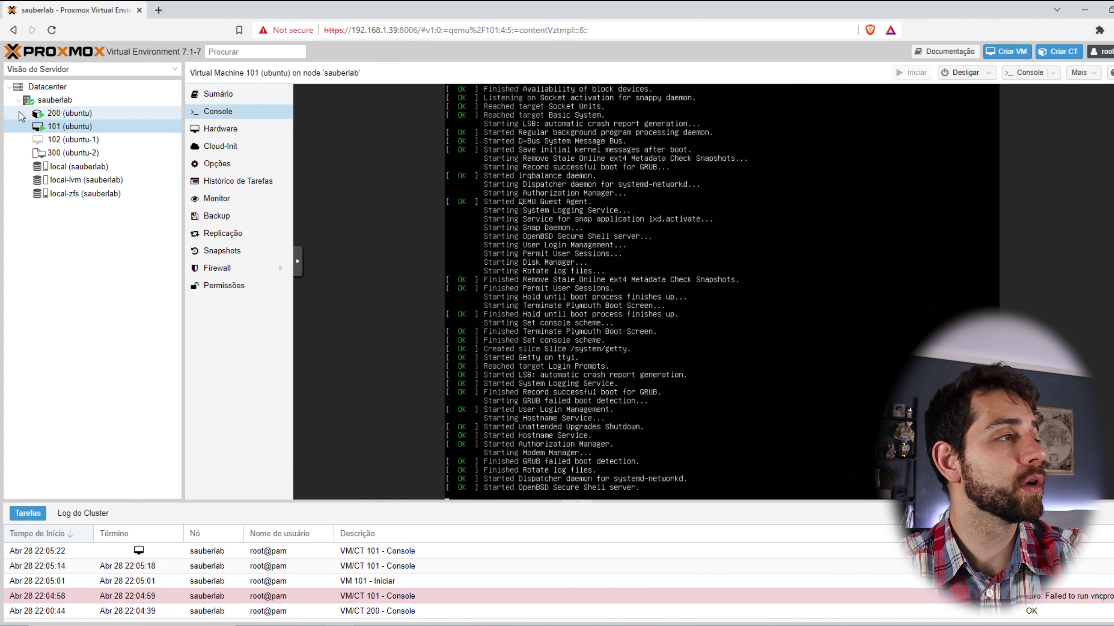
click(51, 102)
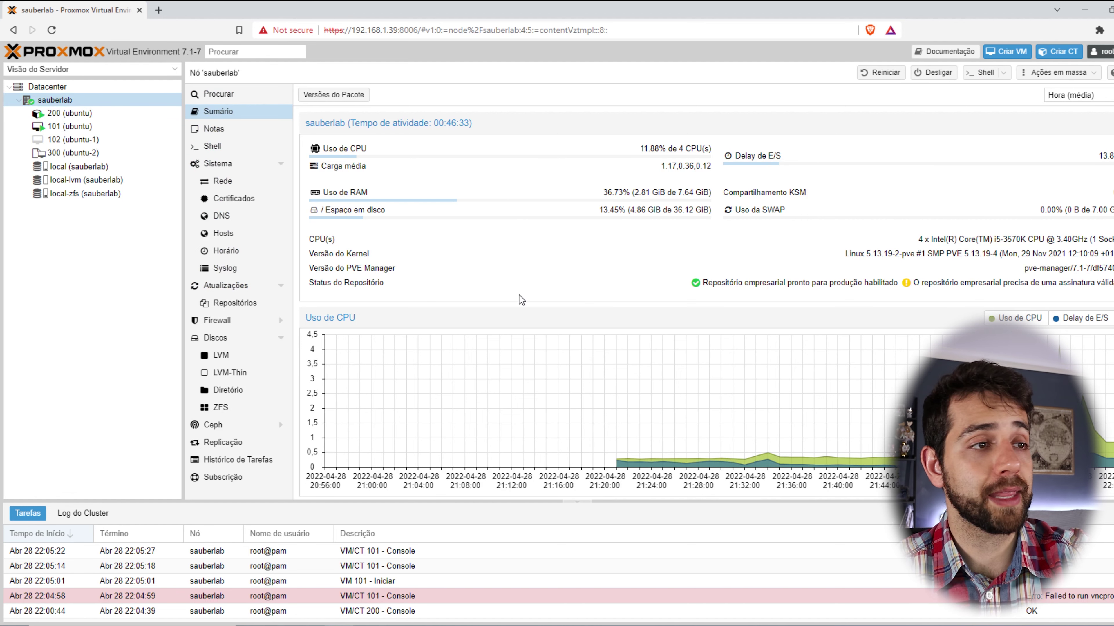
click(70, 113)
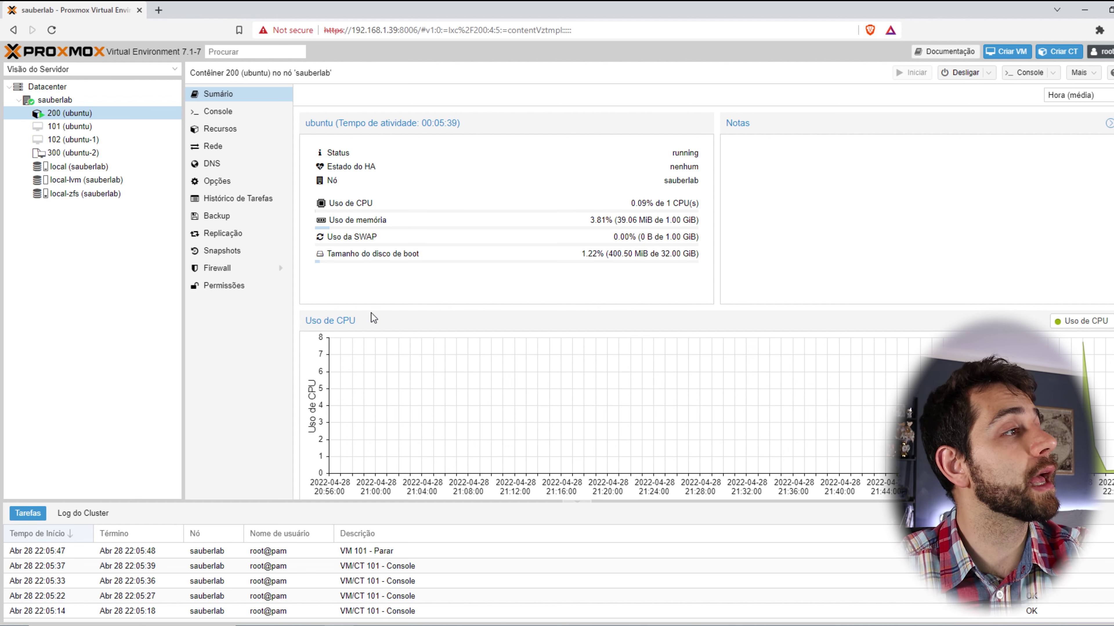
click(68, 131)
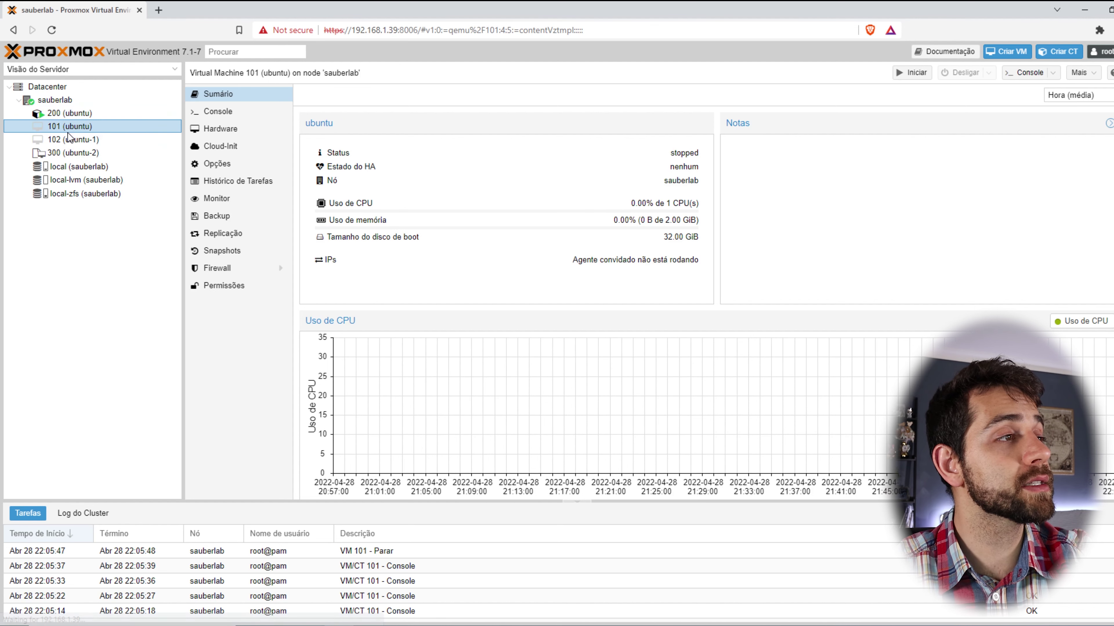
click(912, 72)
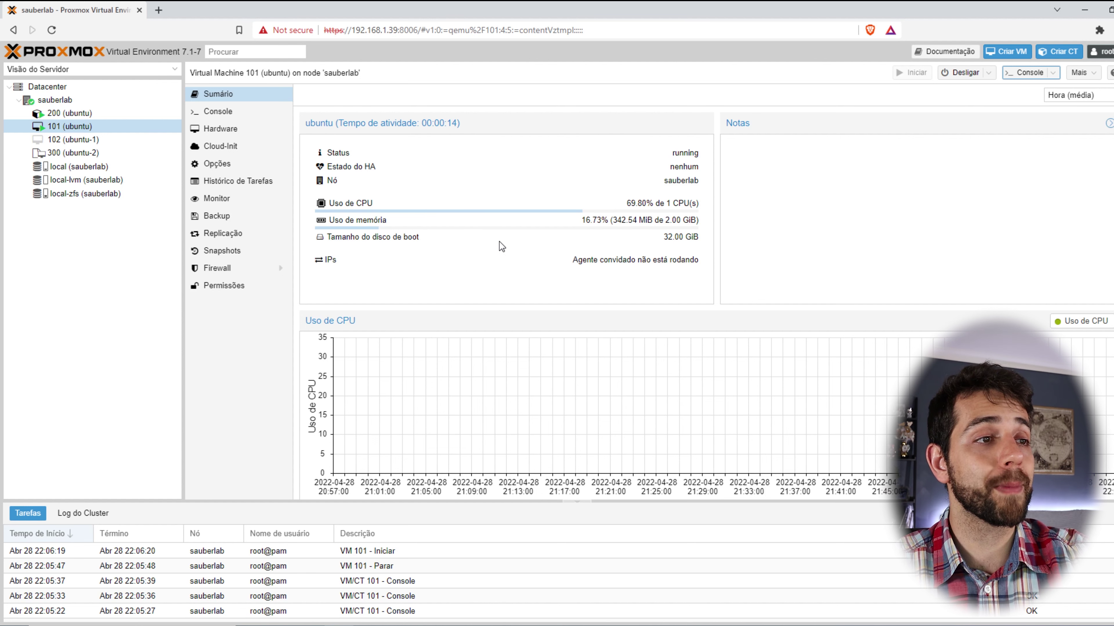
Compare VM 101's memory usage with container 200's memory and boot disk usage.
click(244, 115)
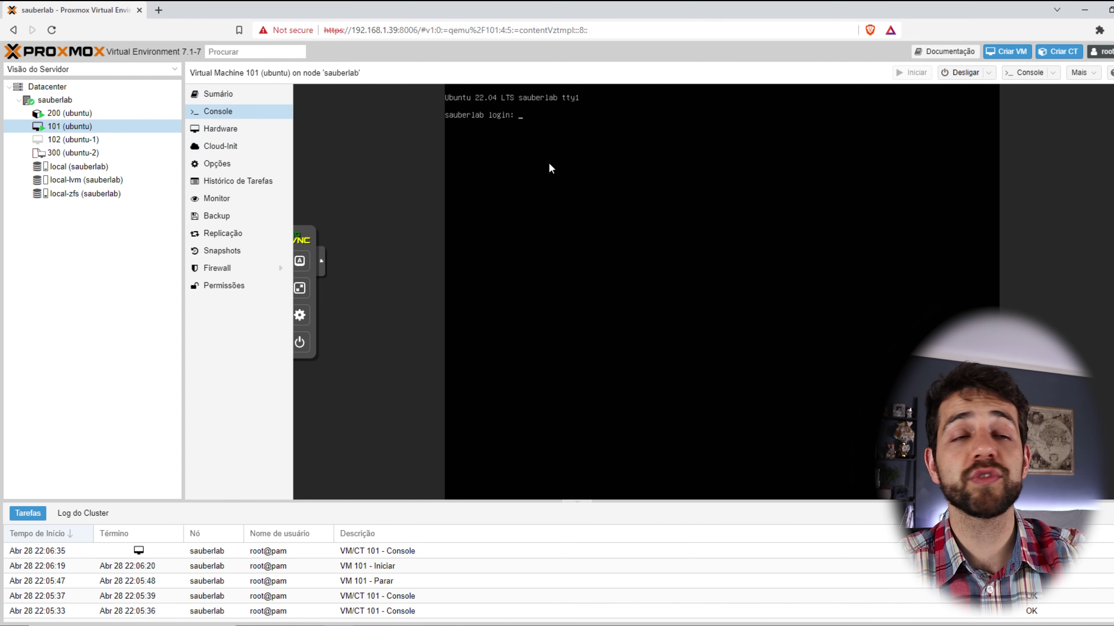
click(218, 95)
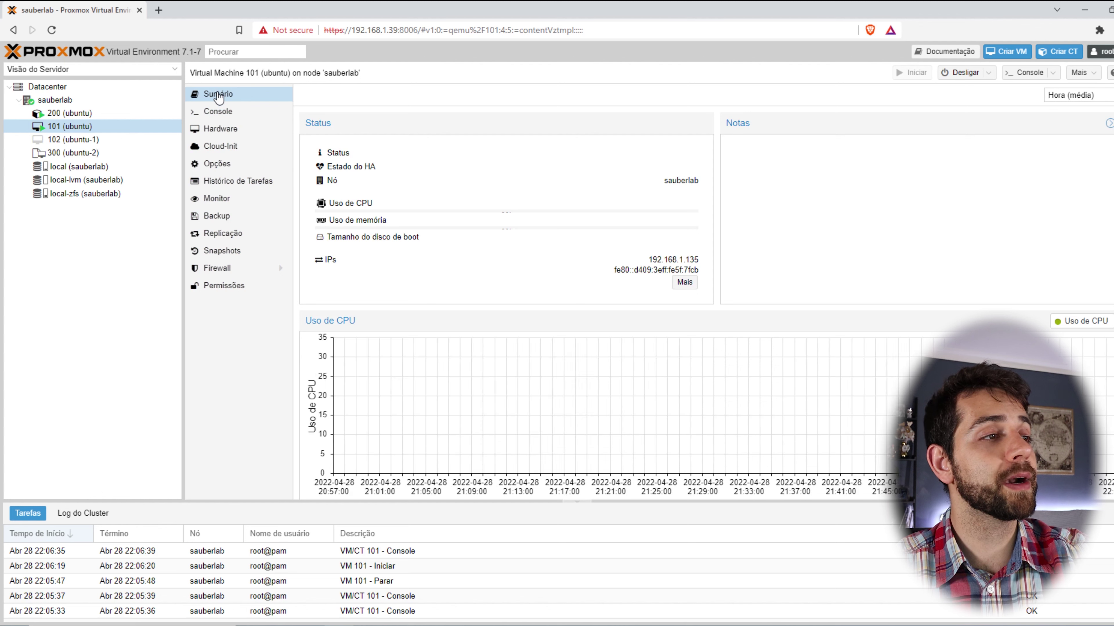
drag(625, 221, 617, 235)
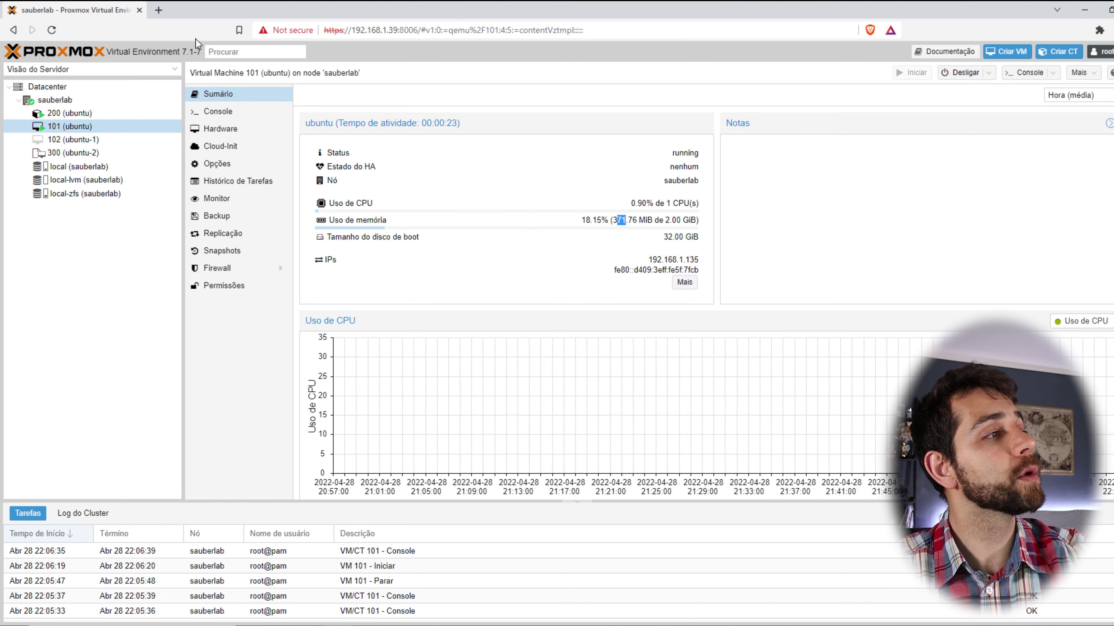
click(72, 113)
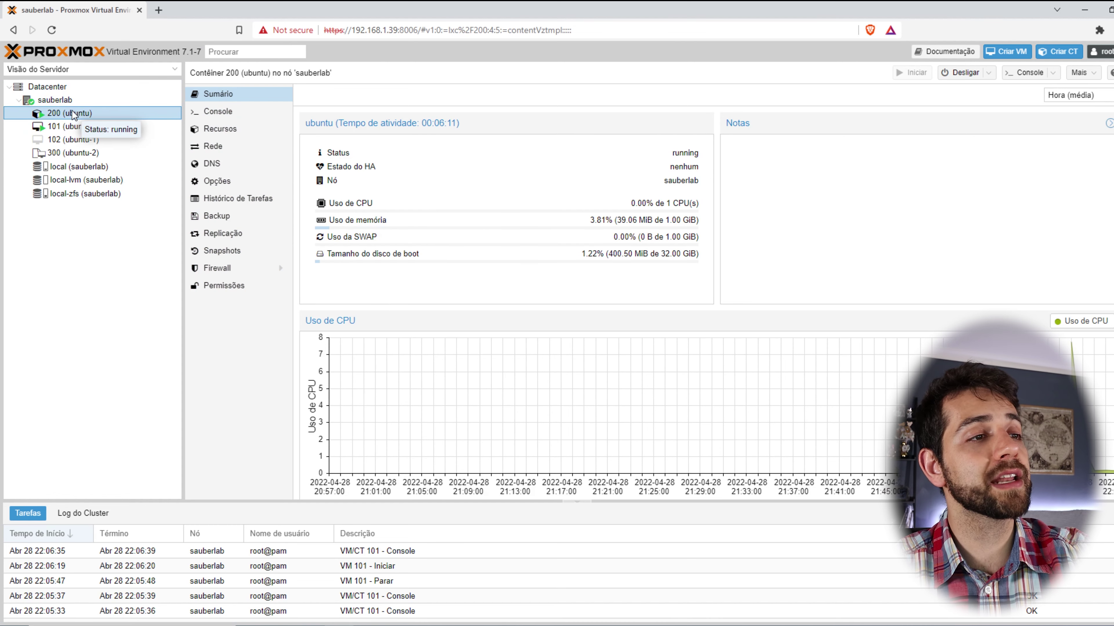
drag(612, 221, 658, 221)
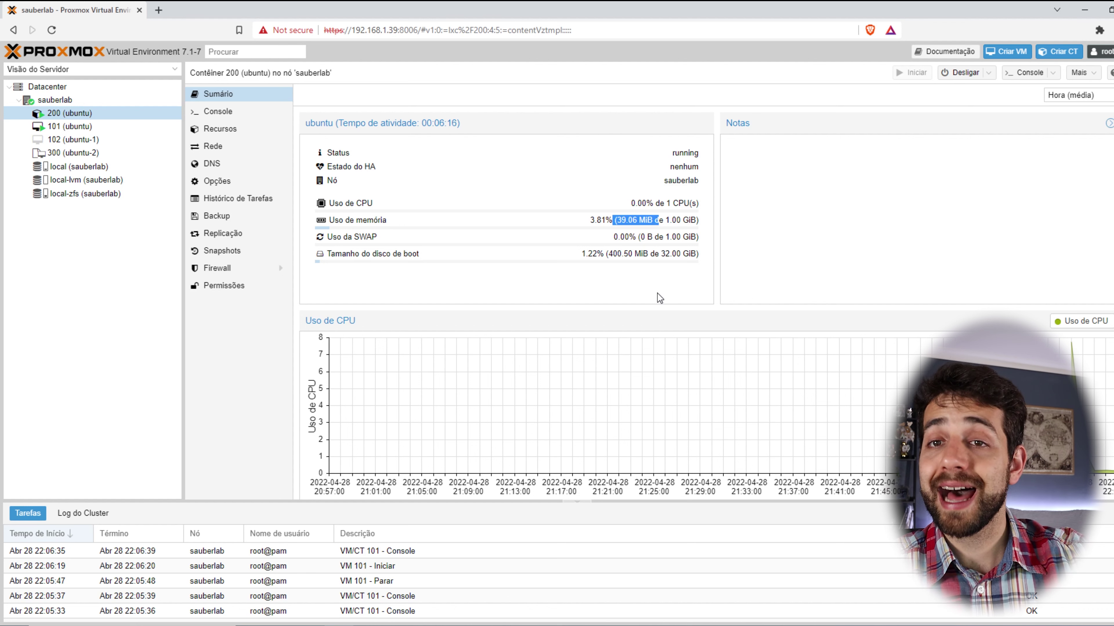
drag(612, 254, 641, 254)
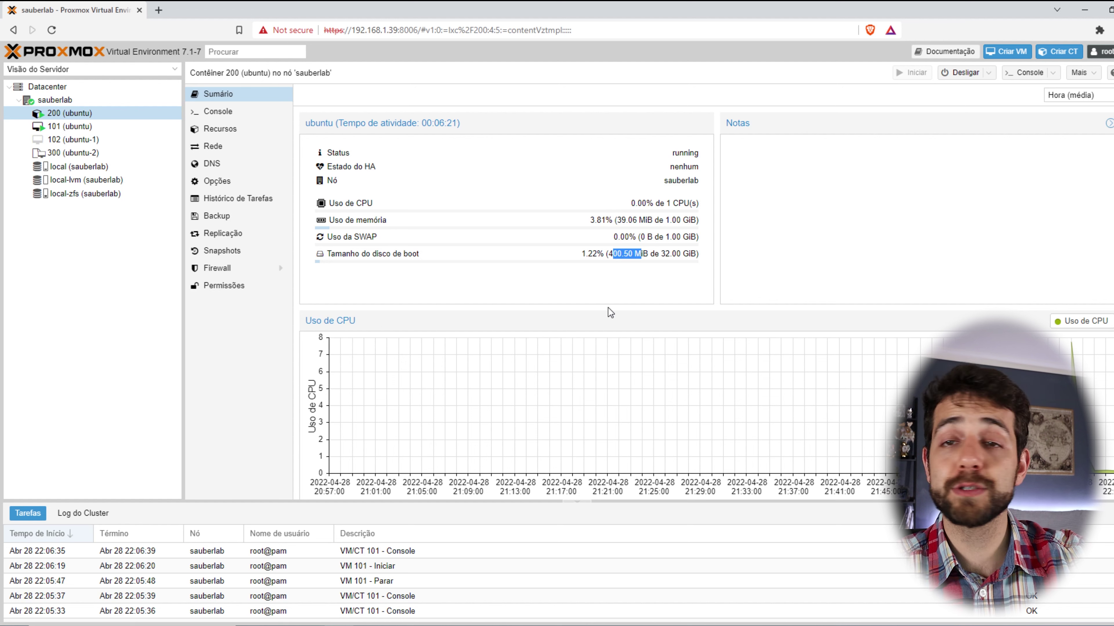
Highlight VM 101's 32.00 GiB boot disk, then open its Console.
click(75, 126)
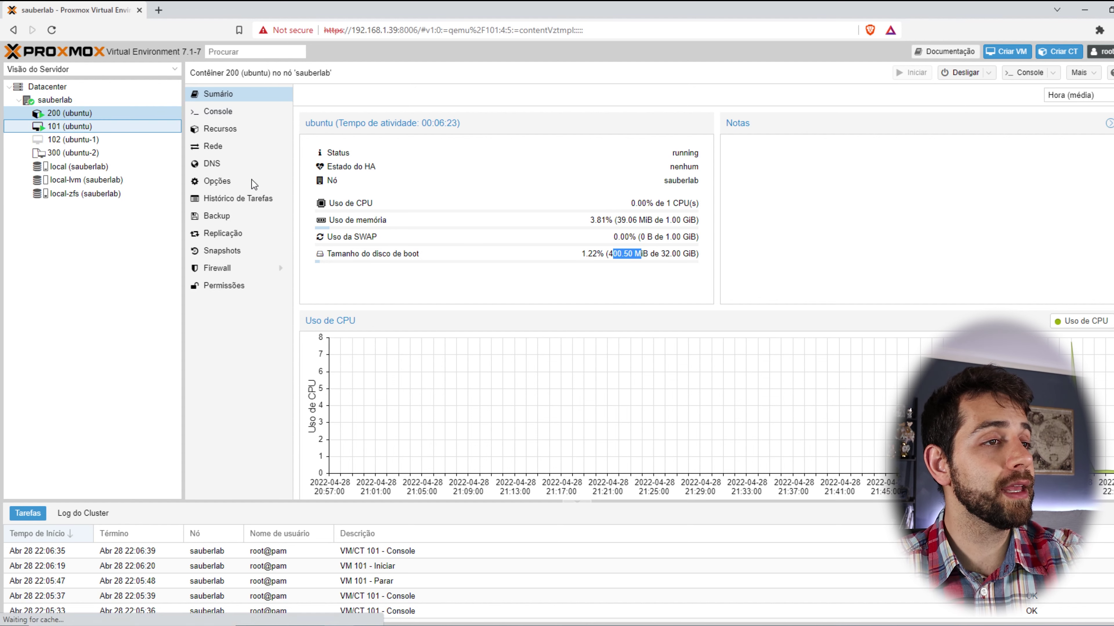
drag(683, 237, 415, 241)
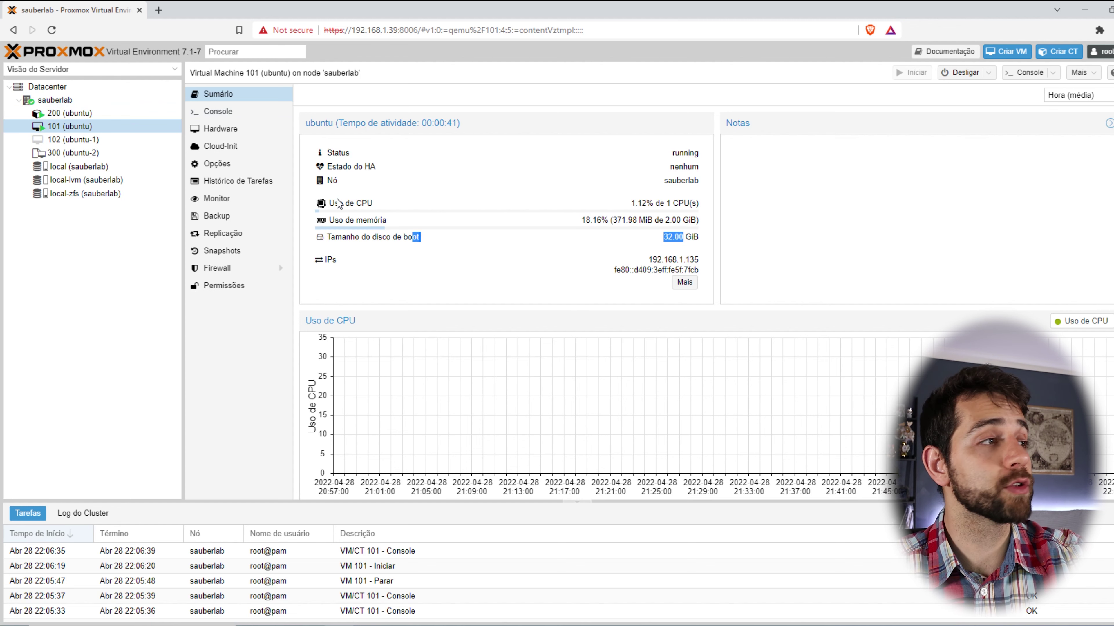
click(75, 127)
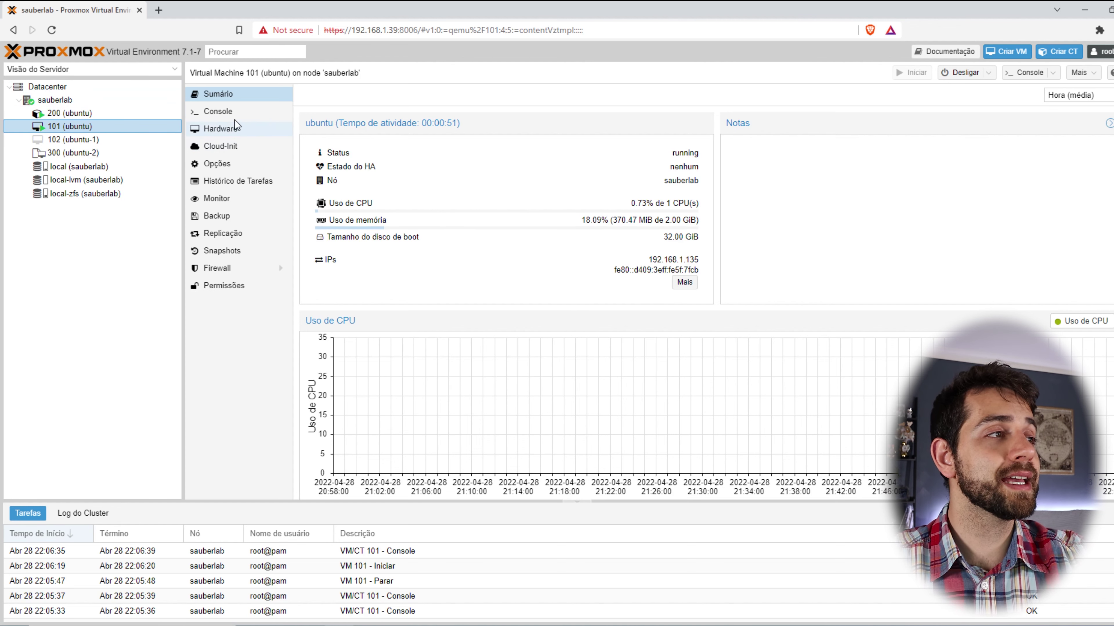
click(234, 112)
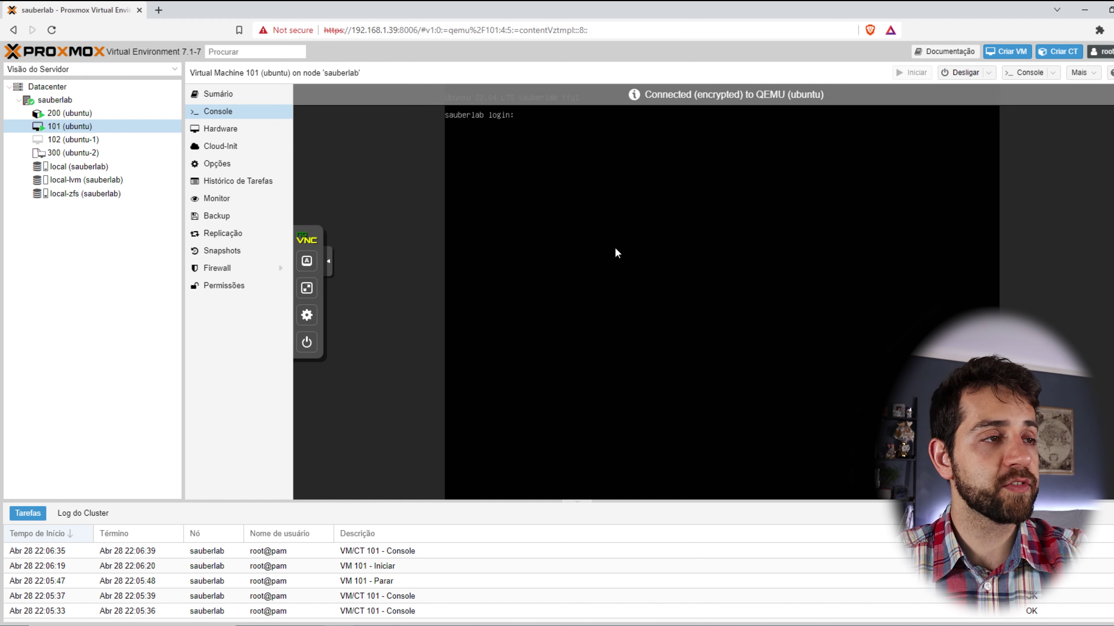
Log into VM 101's console as sauberlab.
text(sauberlab)
key(Return)
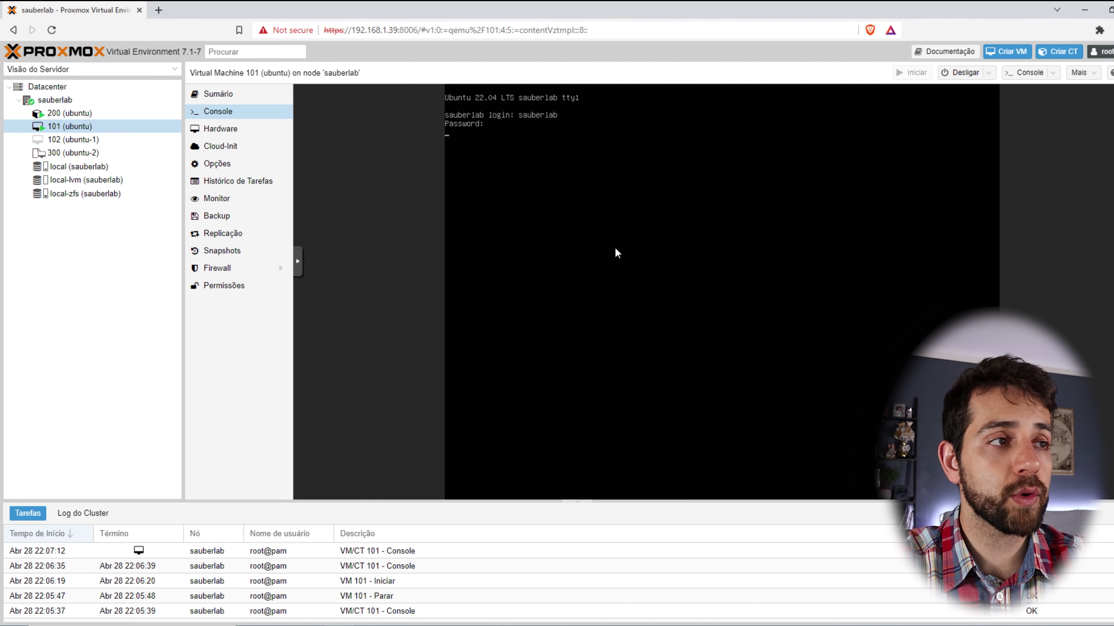
key(Return)
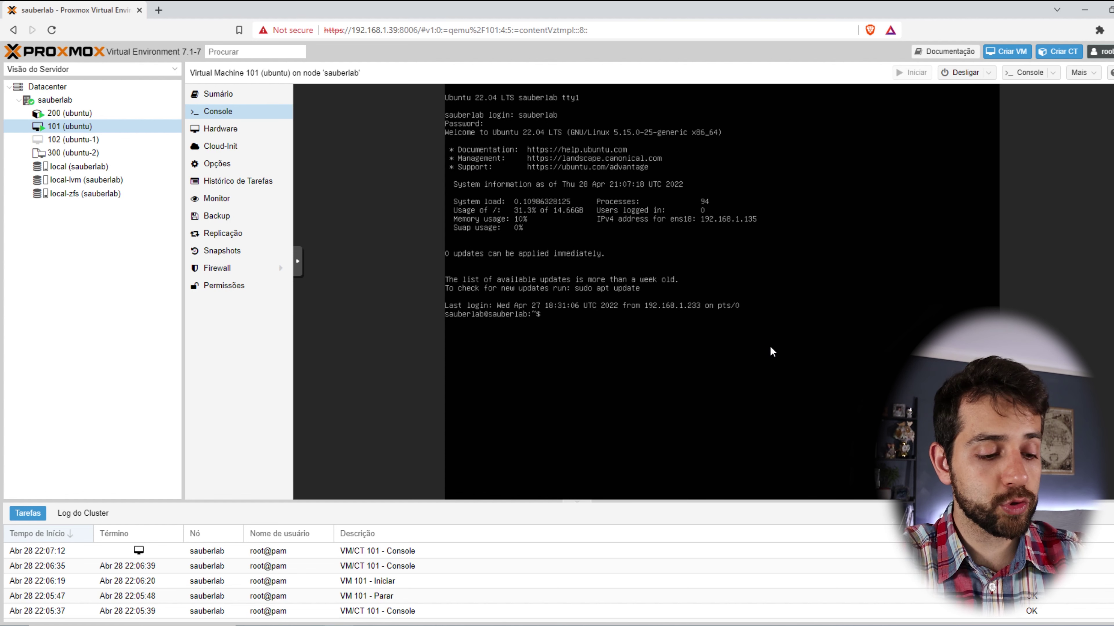
Run 'df -h' to list disk usage, then switch to container 200's summary.
text(df -h)
key(Return)
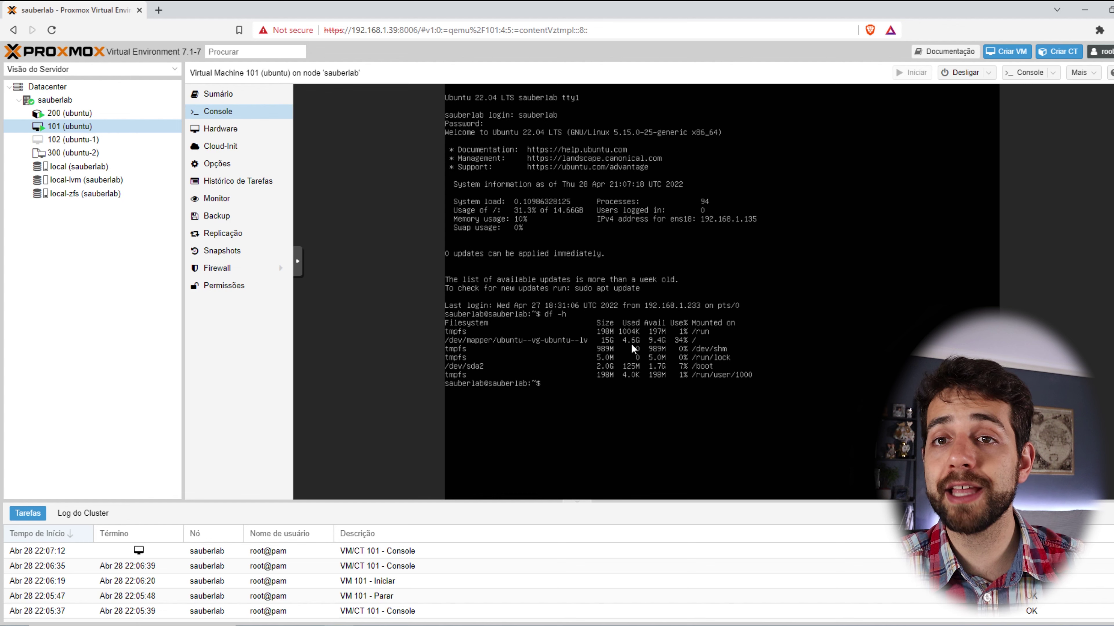
click(101, 114)
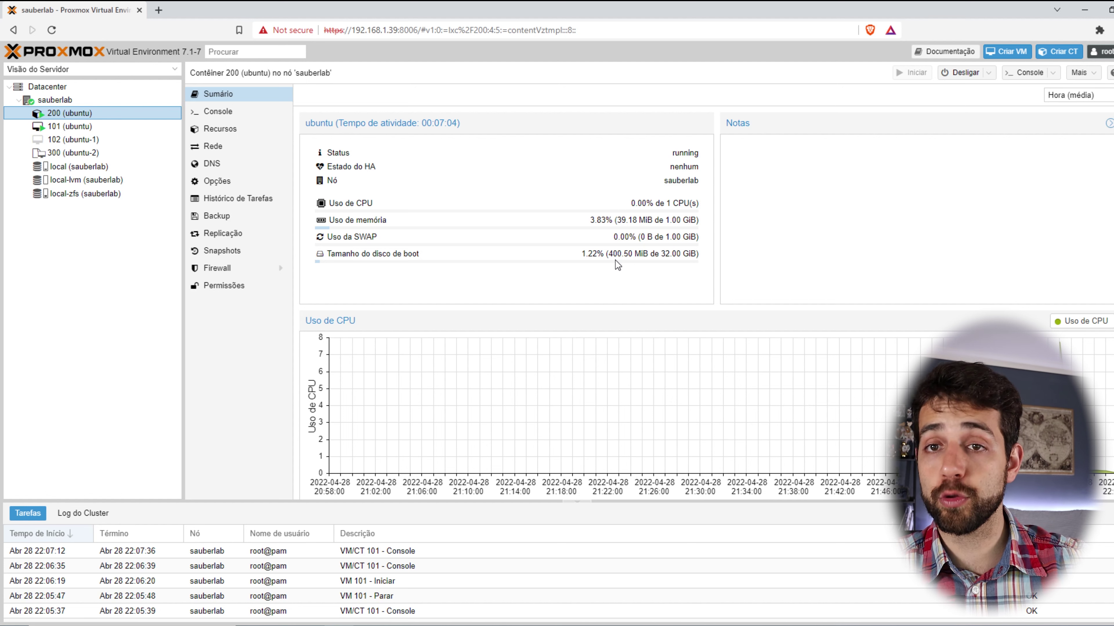
Start the stopped container 200 from its Summary page, then reopen its console at the Ubuntu 20.04 login.
click(231, 113)
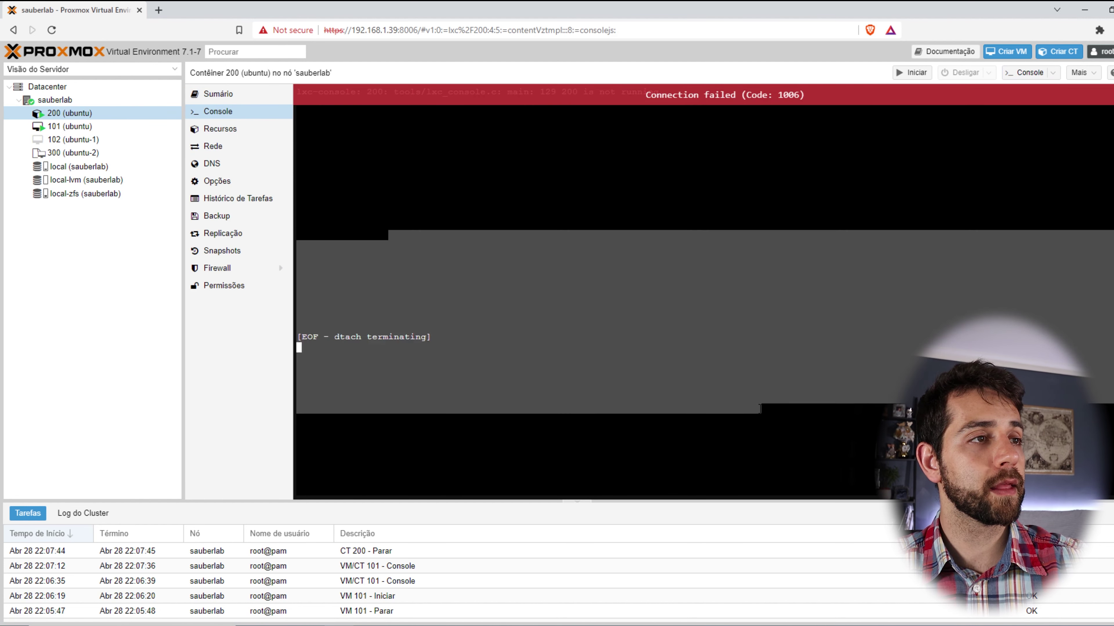
click(218, 94)
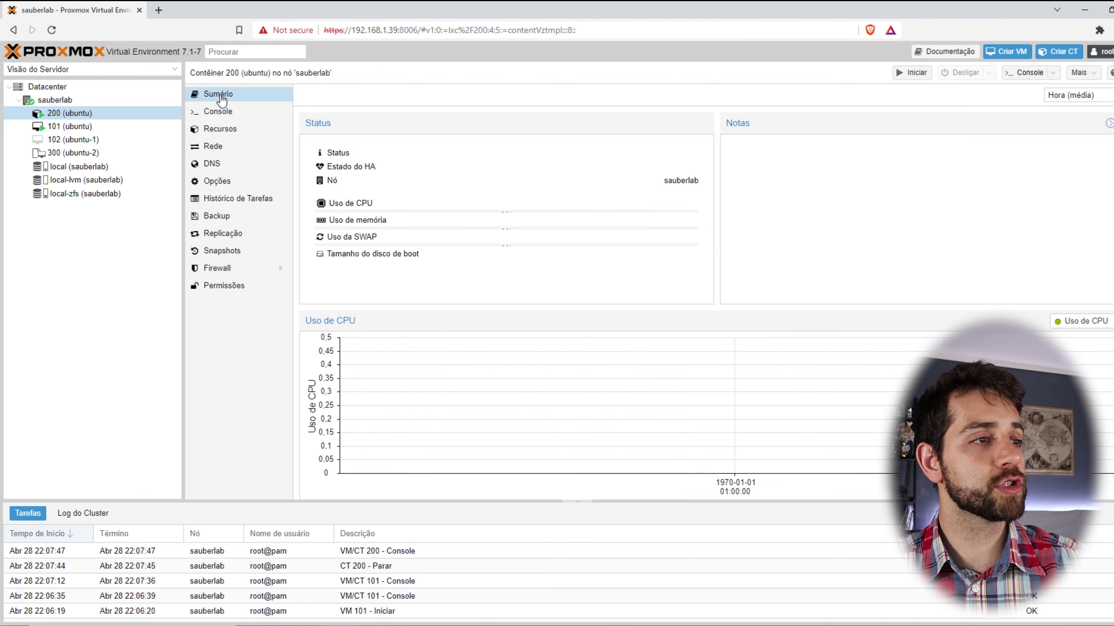
drag(674, 153, 702, 156)
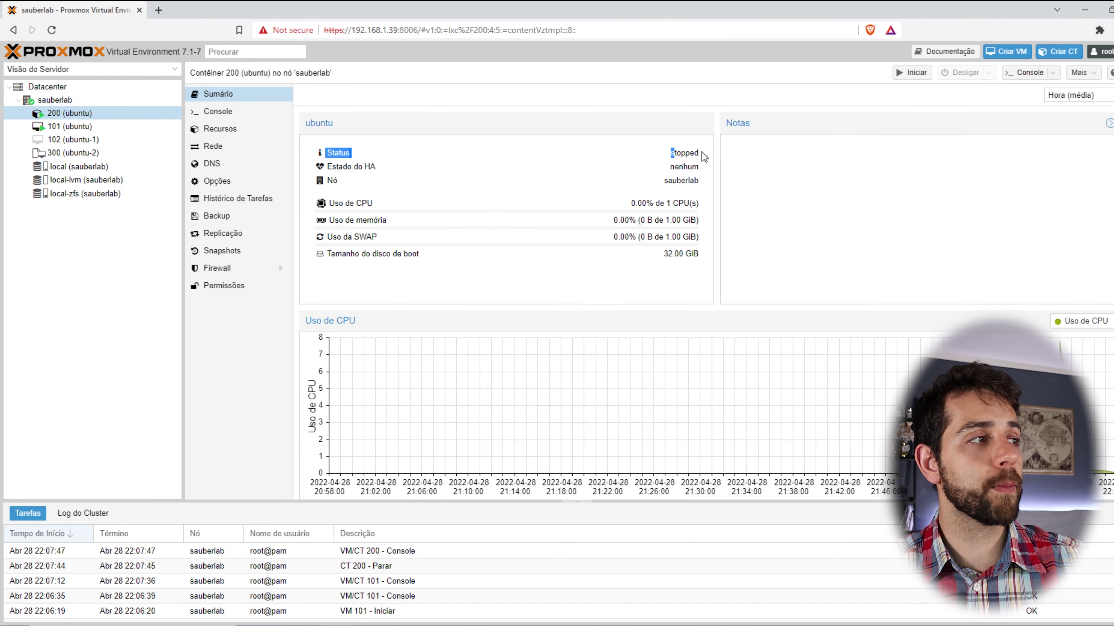
click(921, 77)
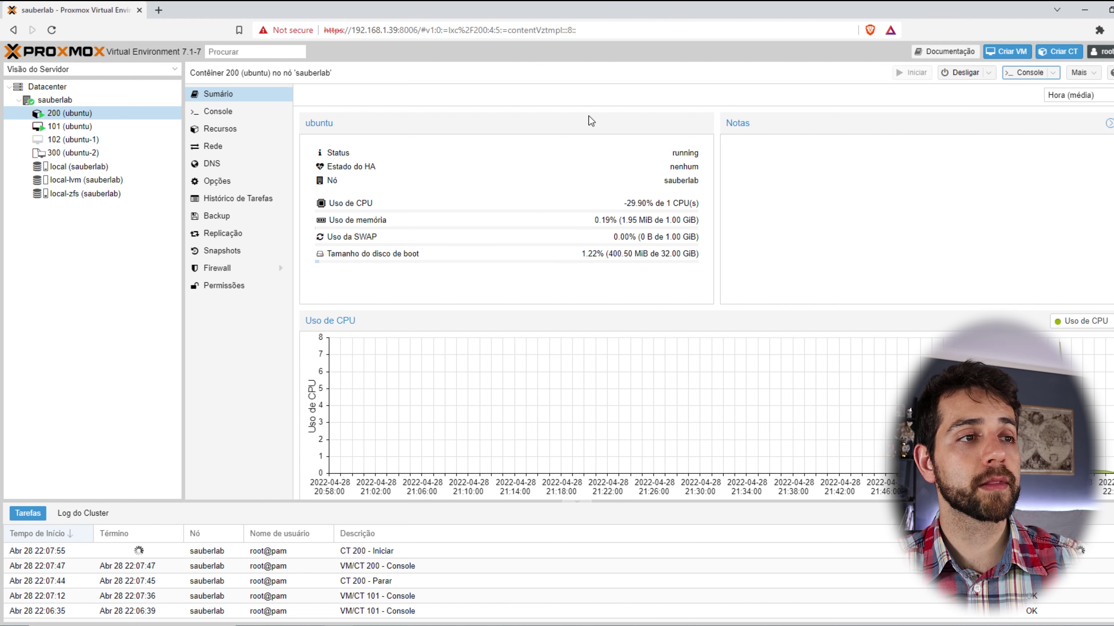
click(206, 113)
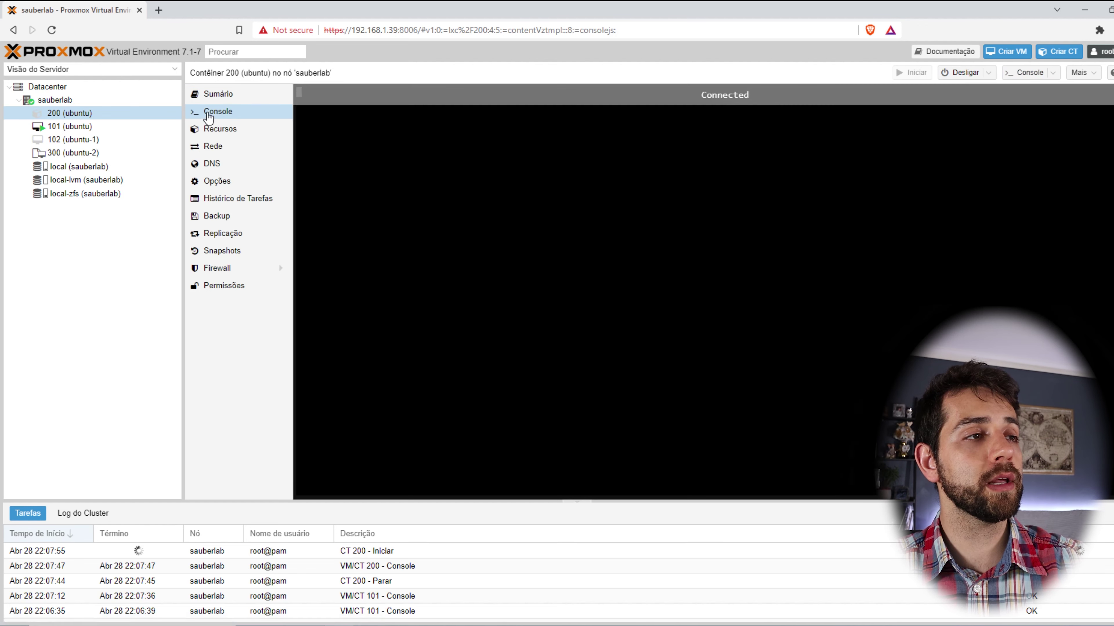